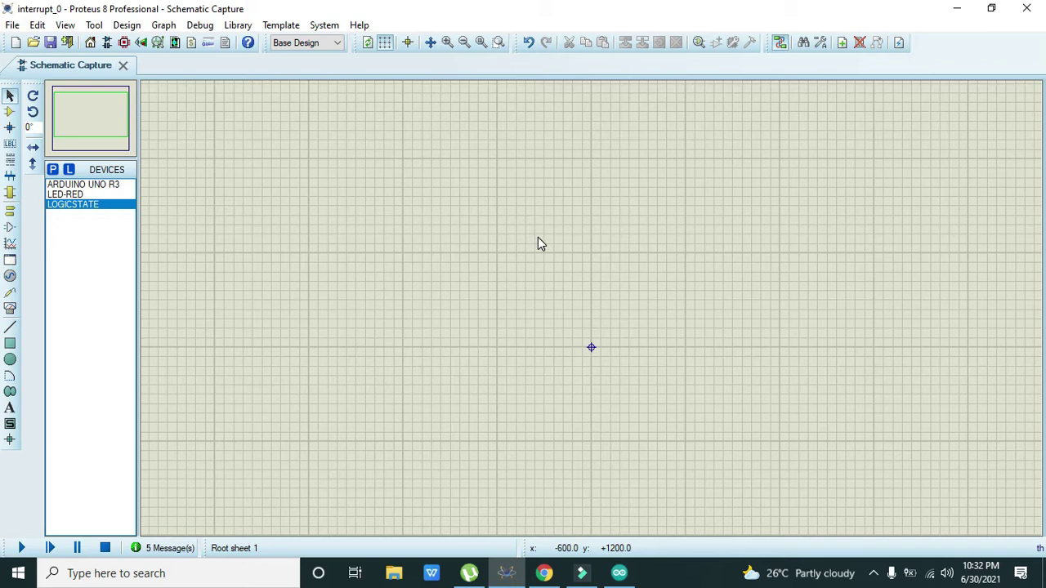
Start a new project without saving changes to interrupt_0.
{"action": "left_click", "coordinate": [12, 26]}
{"action": "left_click", "coordinate": [24, 42]}
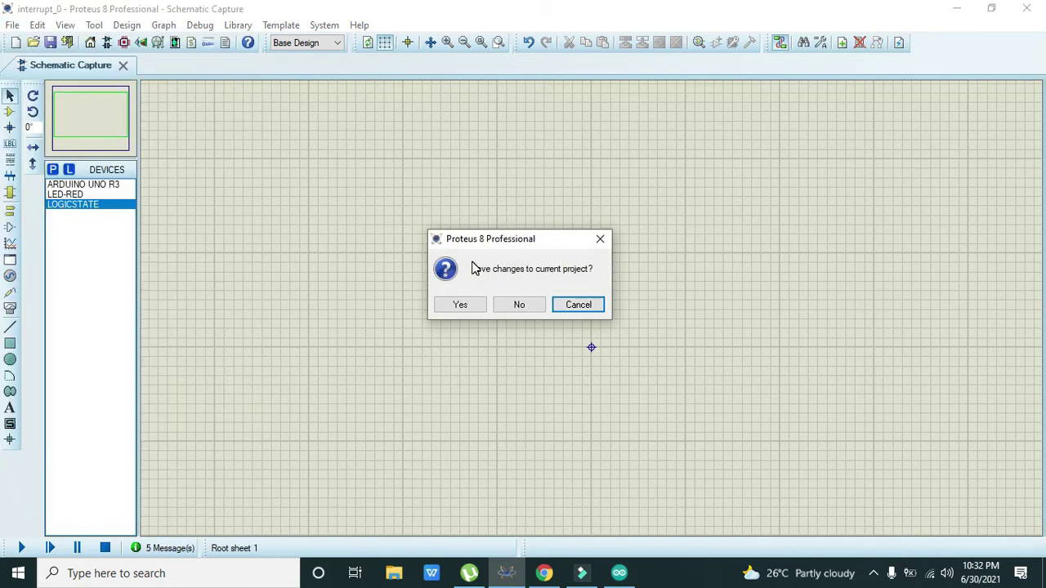
{"action": "left_click", "coordinate": [508, 307]}
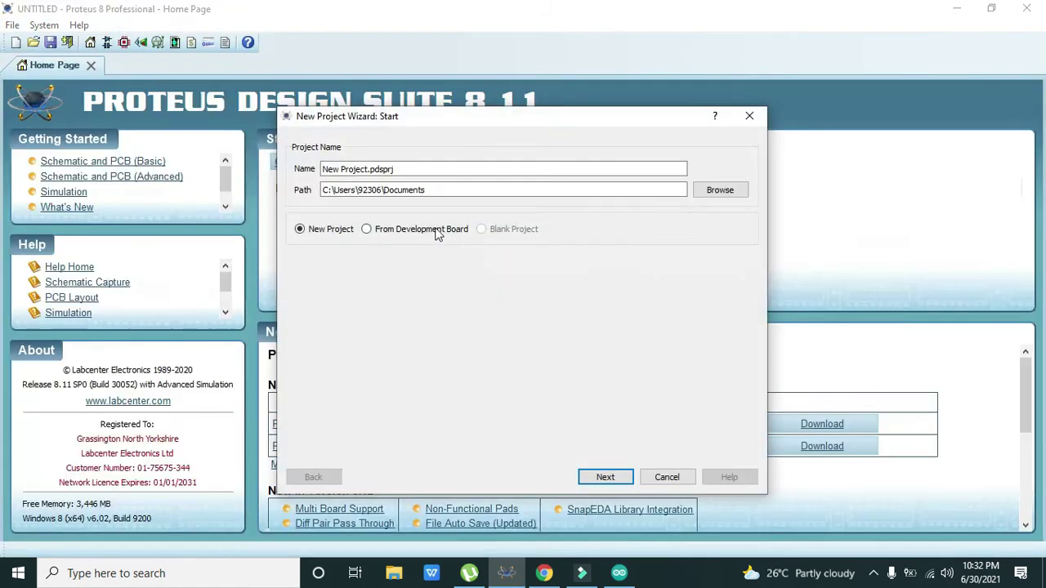
Name the project inteur and finish the wizard with defaults, skipping PCB and firmware.
{"action": "left_click_drag", "start_coordinate": [369, 172], "coordinate": [300, 172]}
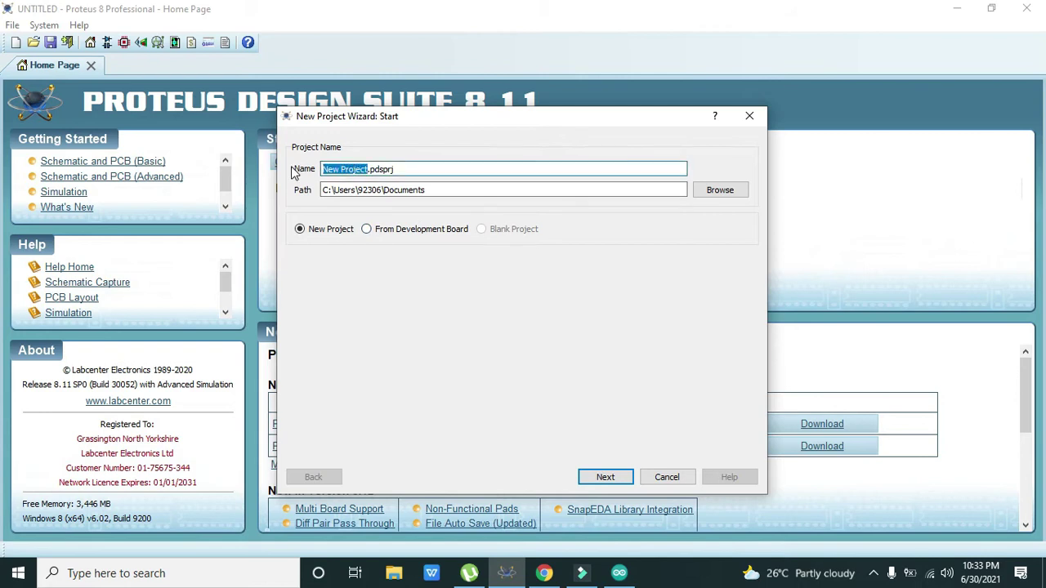
{"action": "type", "text": "inter"}
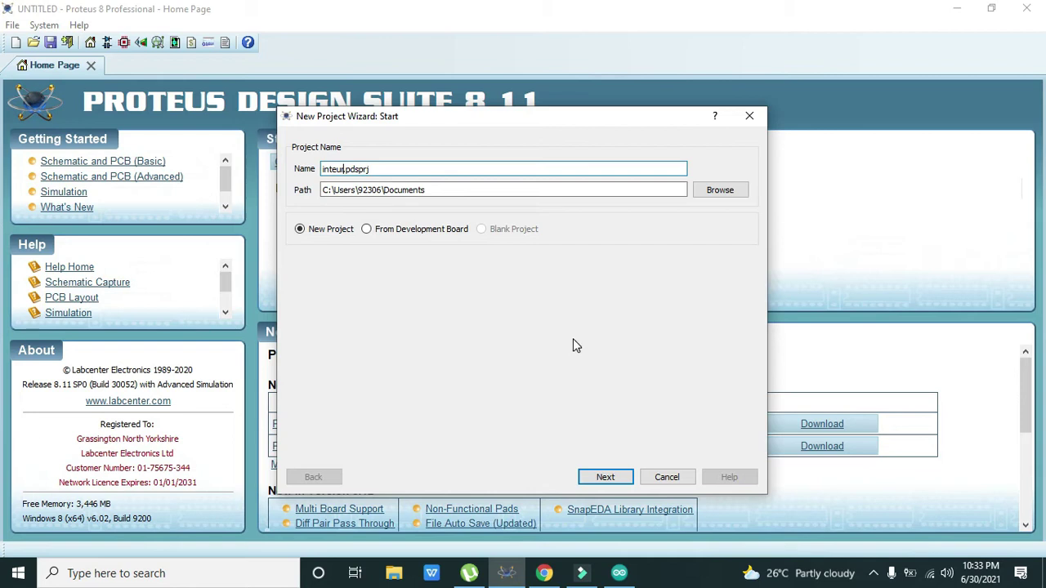
{"action": "left_click", "coordinate": [605, 481]}
{"action": "left_click", "coordinate": [605, 482]}
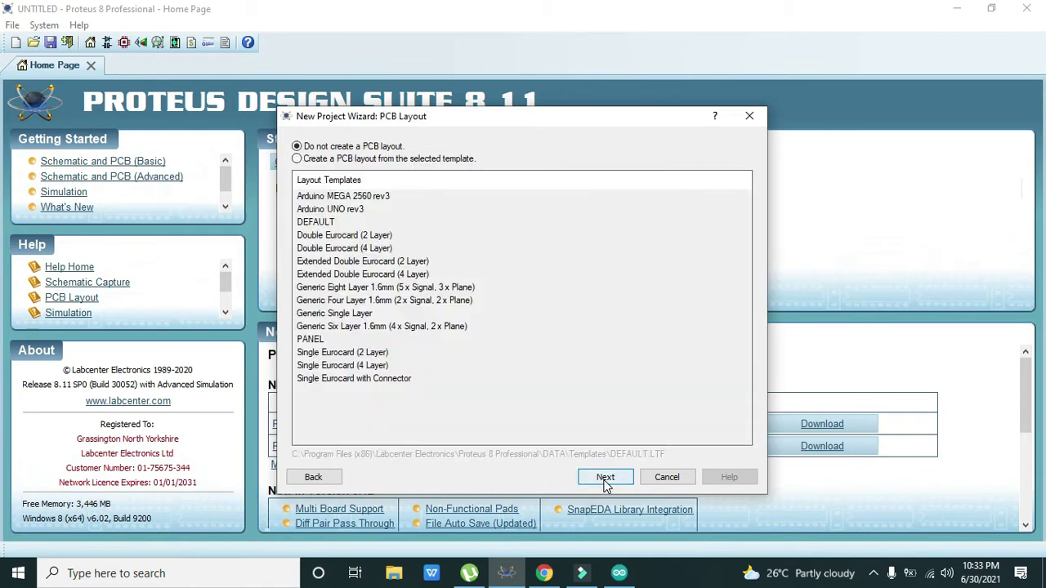
{"action": "left_click", "coordinate": [607, 481]}
{"action": "left_click", "coordinate": [607, 481]}
{"action": "left_click", "coordinate": [606, 480]}
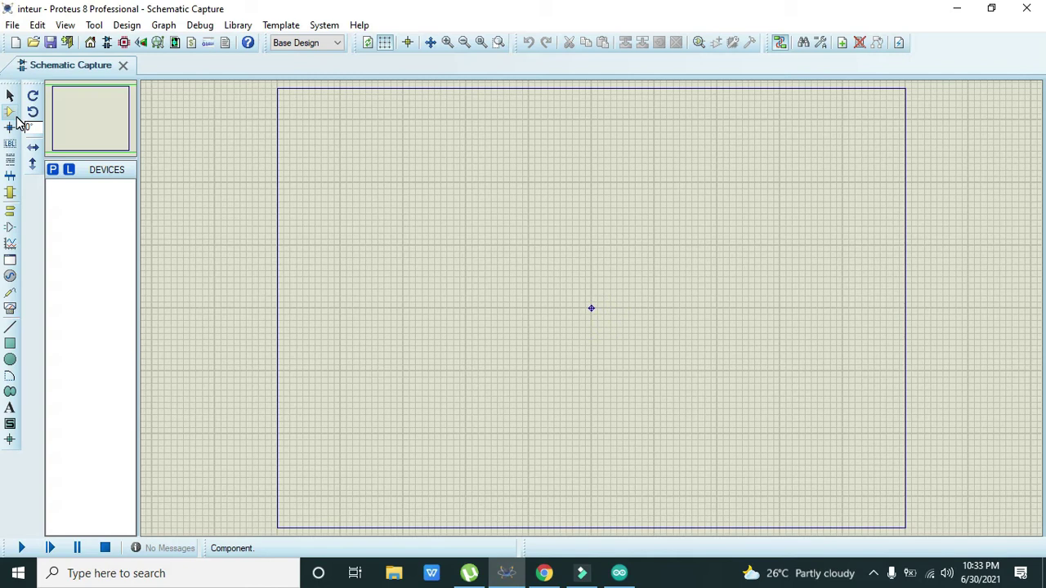
Switch to Component Mode on the empty inteur schematic.
{"action": "left_click", "coordinate": [10, 112]}
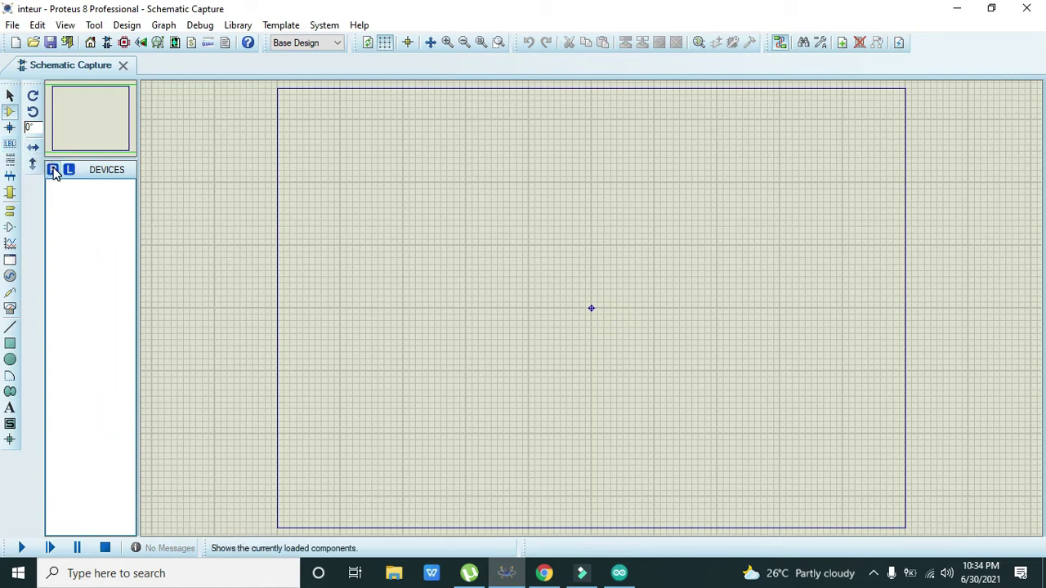
Add the ARDUINO UNO R3 from a search for 'arduino' to the device list.
{"action": "left_click", "coordinate": [53, 170]}
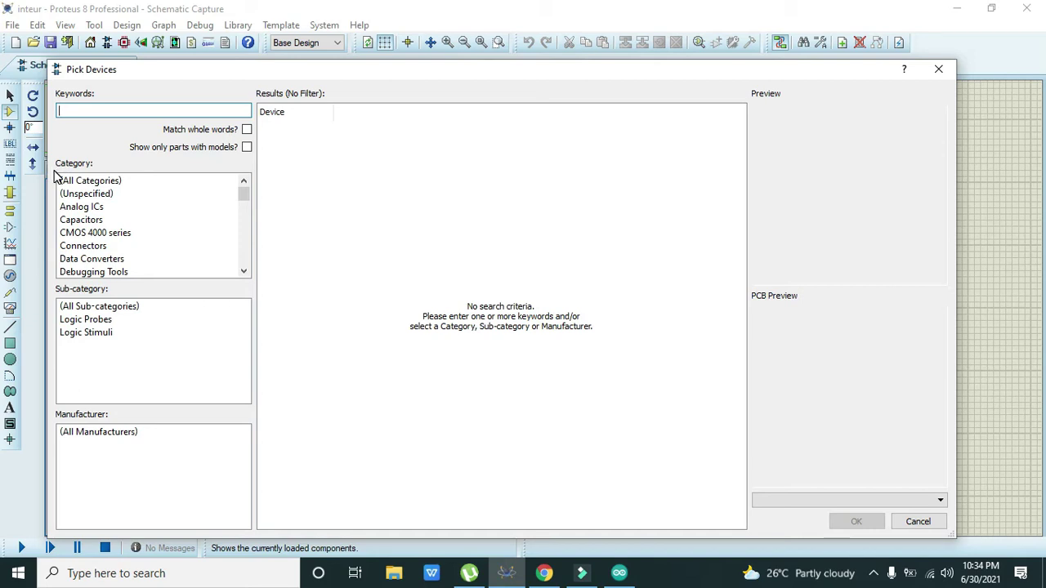
{"action": "type", "text": "arduino"}
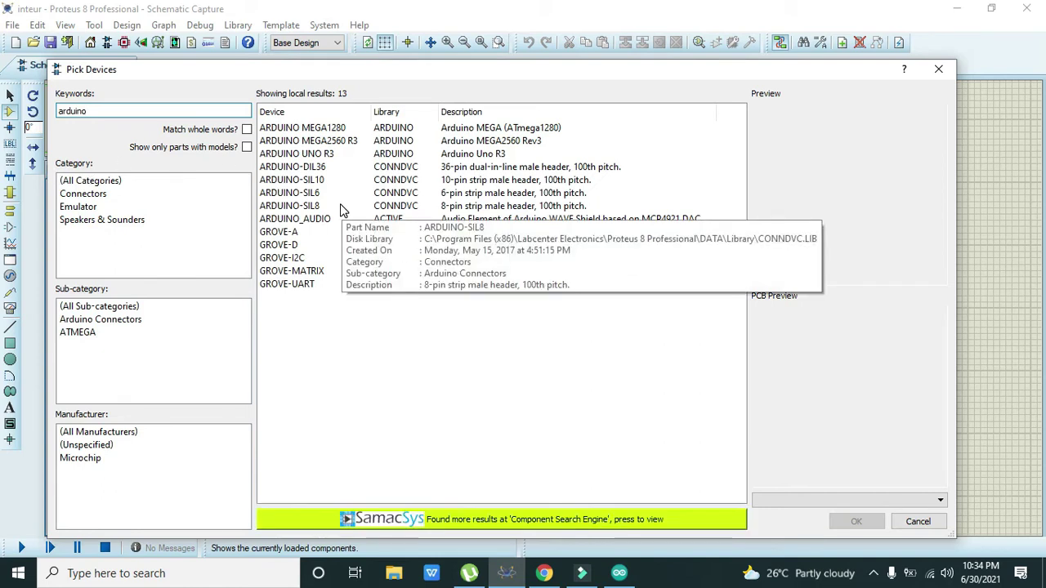
{"action": "left_click", "coordinate": [319, 156]}
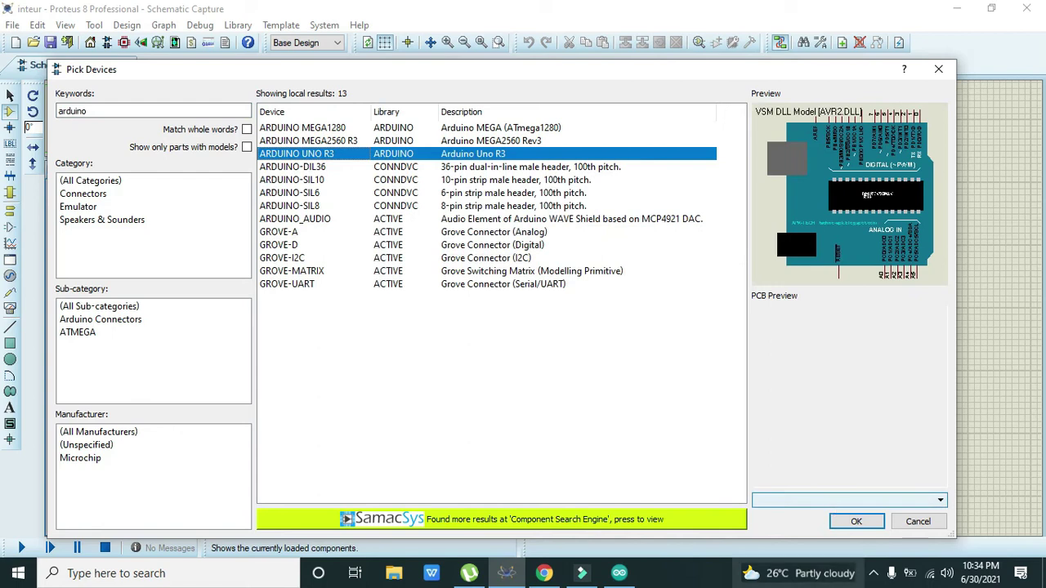
{"action": "left_click", "coordinate": [856, 521]}
Place the Arduino board mid-sheet, rotate it anti-clockwise, and zoom in on it.
{"action": "left_click", "coordinate": [590, 306]}
{"action": "left_click", "coordinate": [529, 286]}
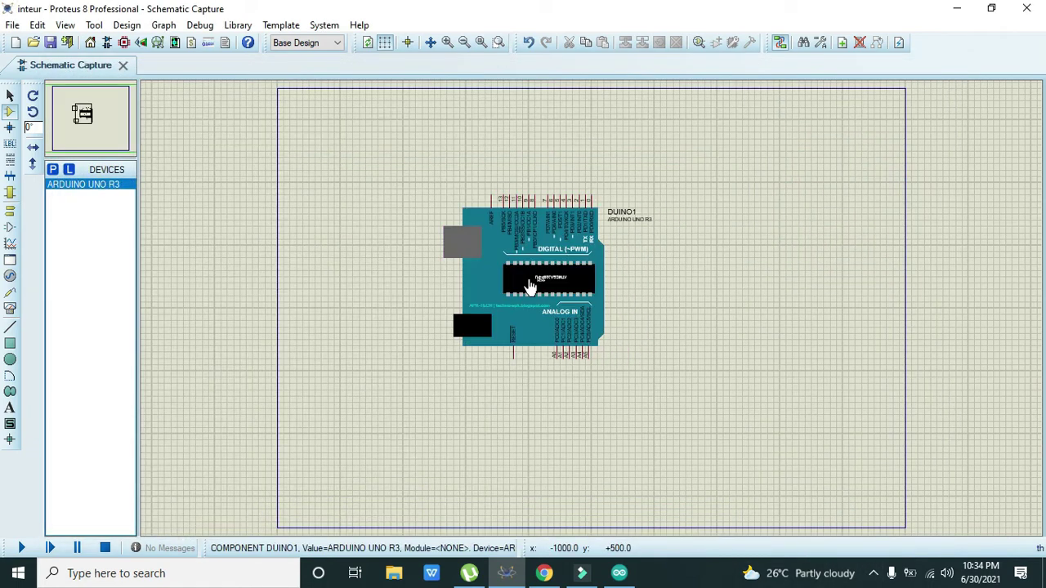
{"action": "right_click", "coordinate": [487, 249]}
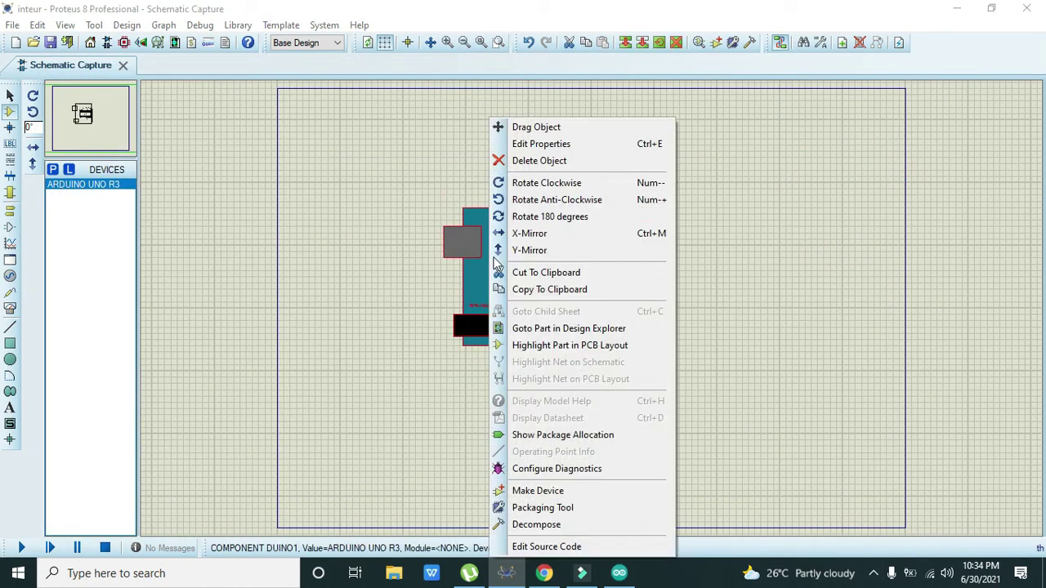
{"action": "left_click", "coordinate": [565, 199]}
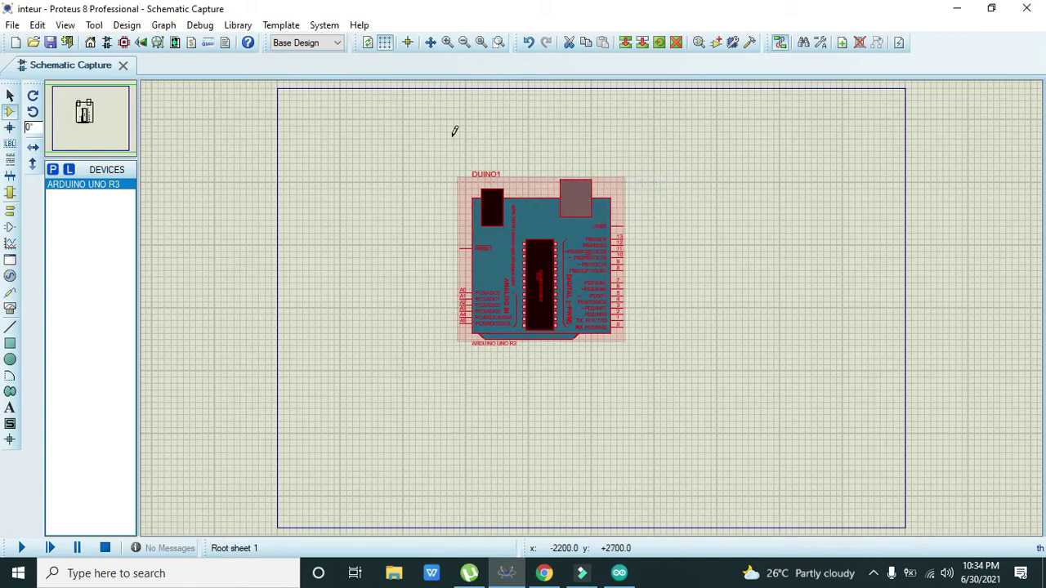
{"action": "left_click", "coordinate": [447, 43]}
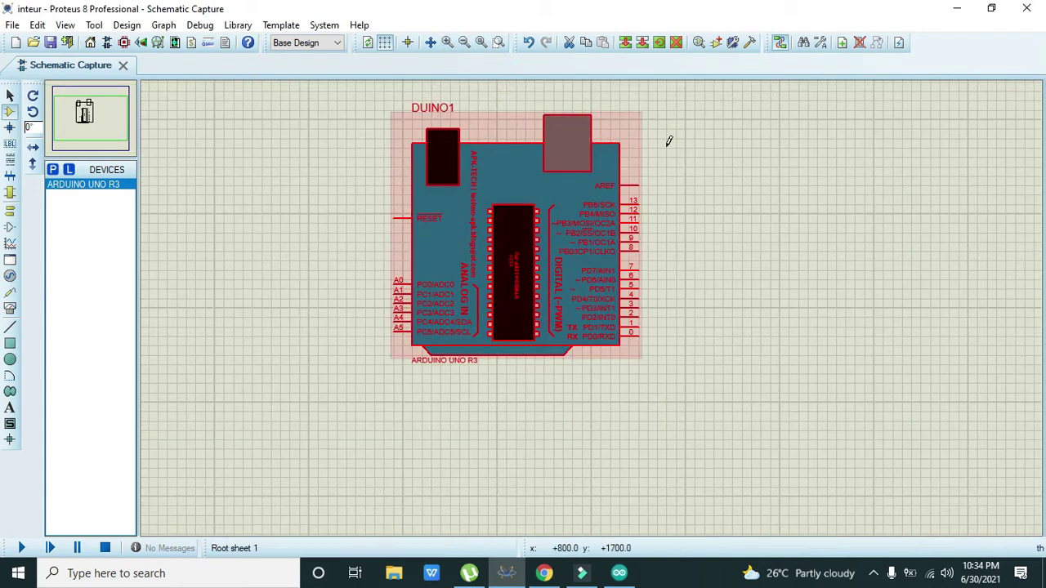
{"action": "left_click_drag", "start_coordinate": [668, 141], "coordinate": [650, 98]}
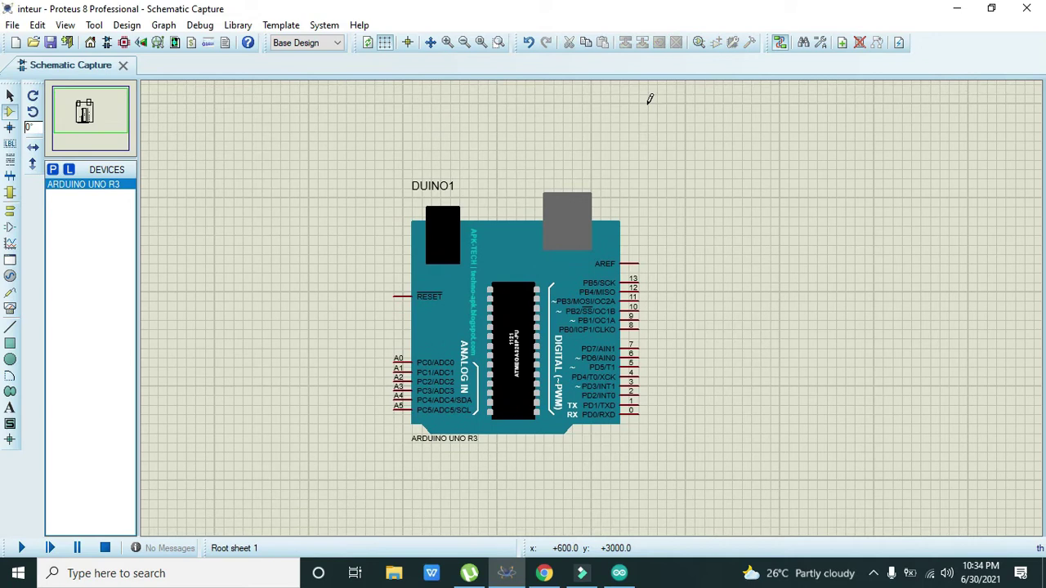
{"action": "left_click", "coordinate": [650, 98]}
{"action": "key", "text": "Escape"}
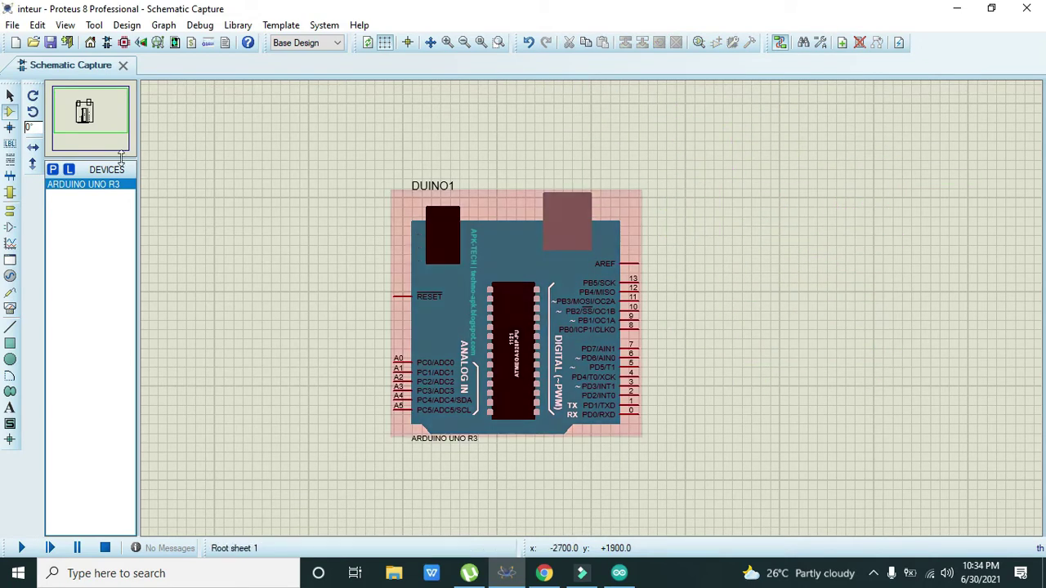
Pick the LED-GREEN device from the library search.
{"action": "left_click", "coordinate": [52, 169]}
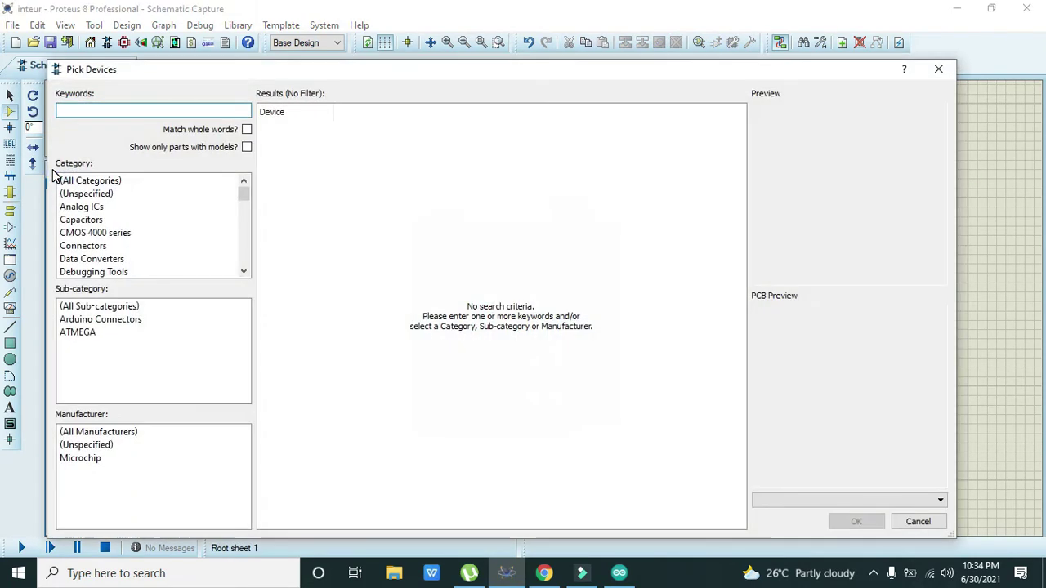
{"action": "type", "text": "led "}
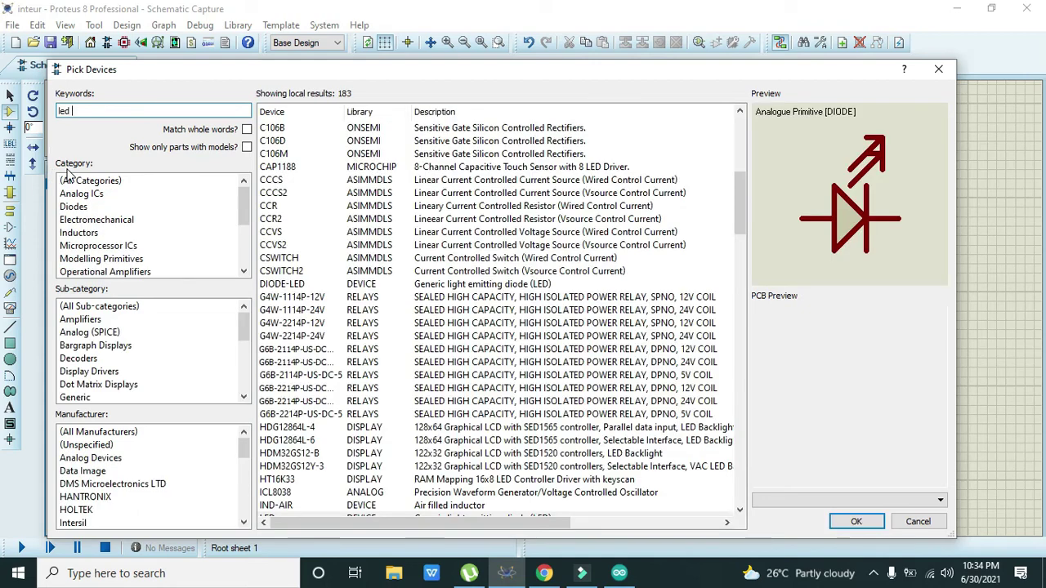
{"action": "type", "text": "red"}
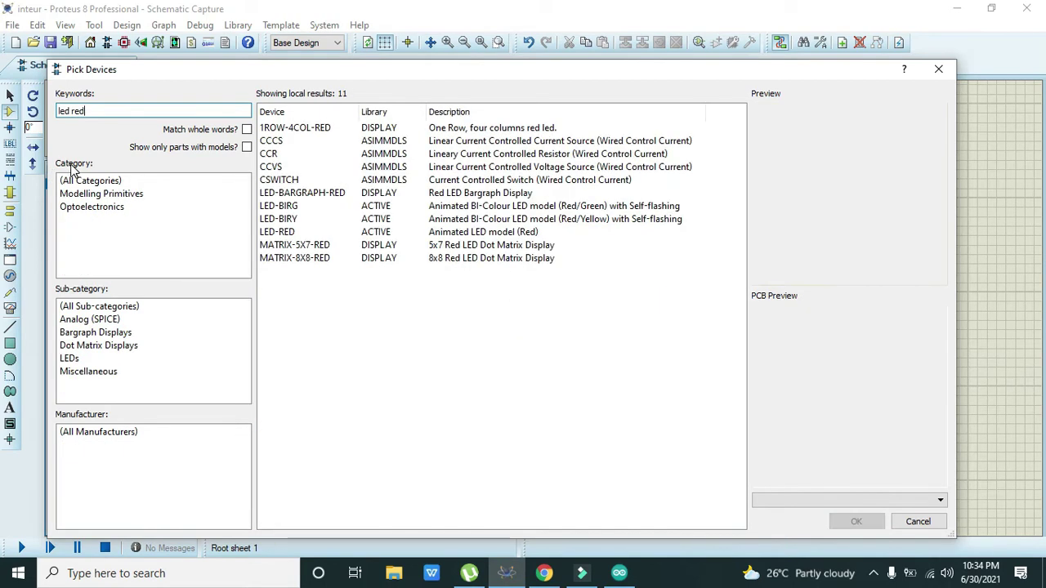
{"action": "key", "text": "BackSpace"}
{"action": "key", "text": "BackSpace"}
{"action": "key", "text": "BackSpace"}
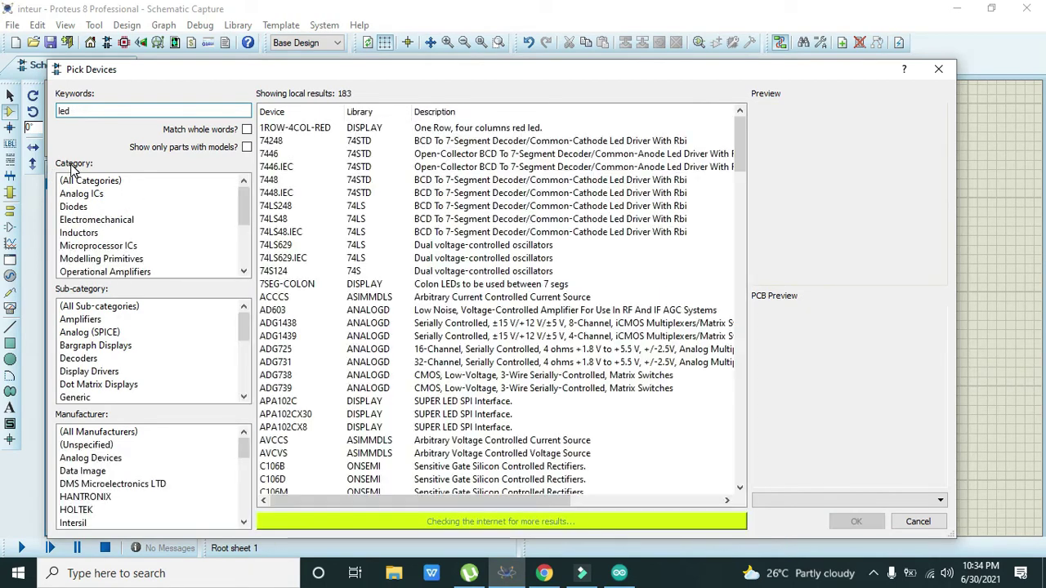
{"action": "type", "text": "green"}
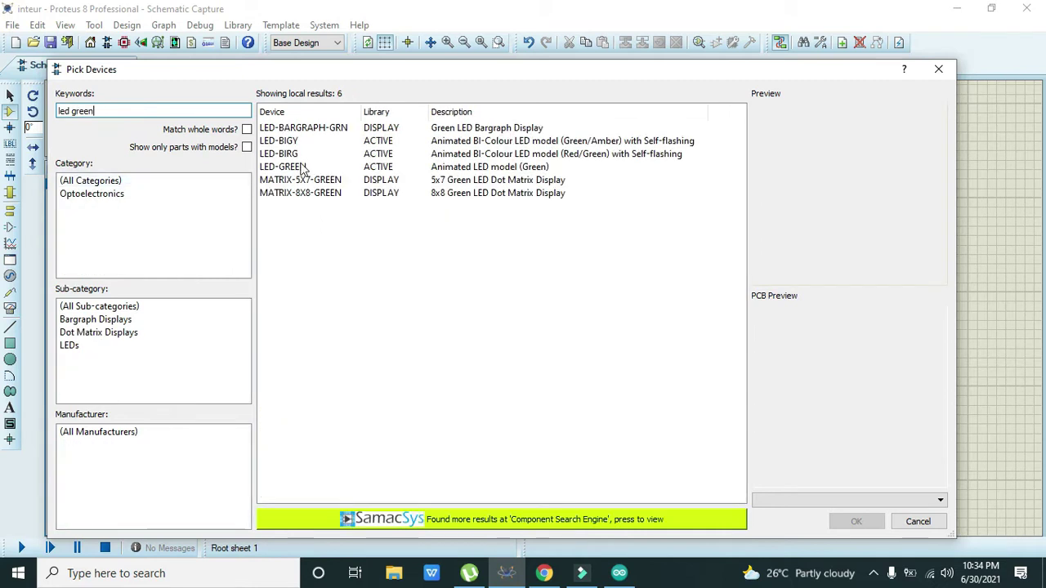
{"action": "left_click", "coordinate": [303, 166]}
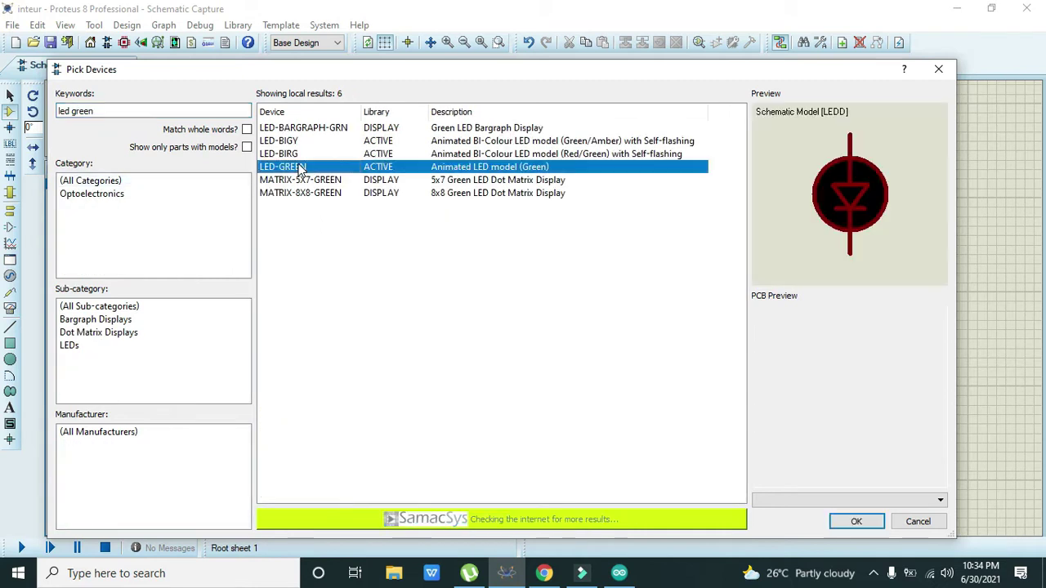
{"action": "left_click", "coordinate": [855, 519]}
Place LED D1 right of the Arduino and wire its top pin to pin 12.
{"action": "left_click", "coordinate": [771, 335]}
{"action": "left_click", "coordinate": [762, 333]}
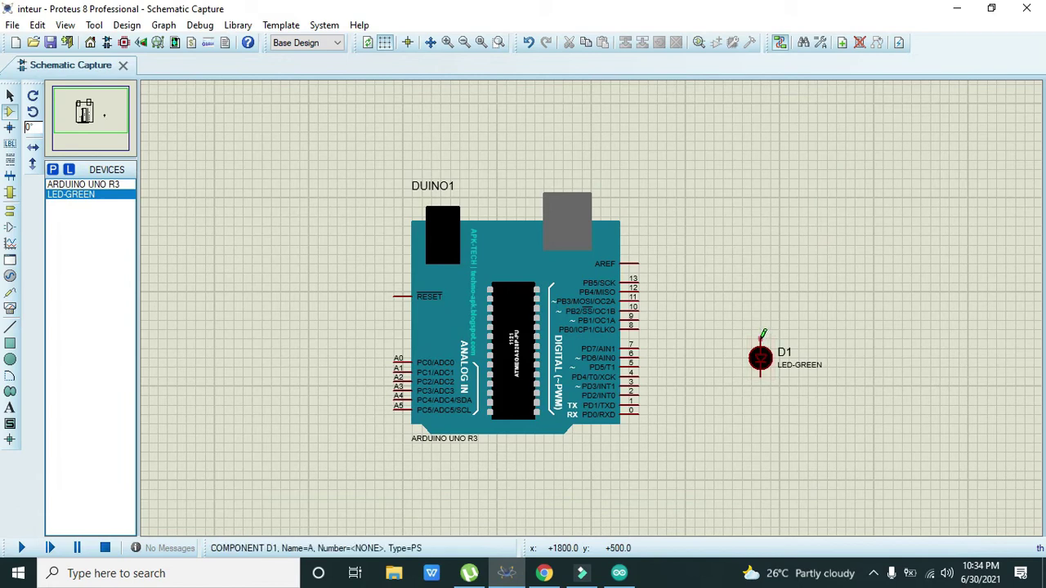
{"action": "left_click", "coordinate": [762, 331]}
{"action": "left_click", "coordinate": [641, 287]}
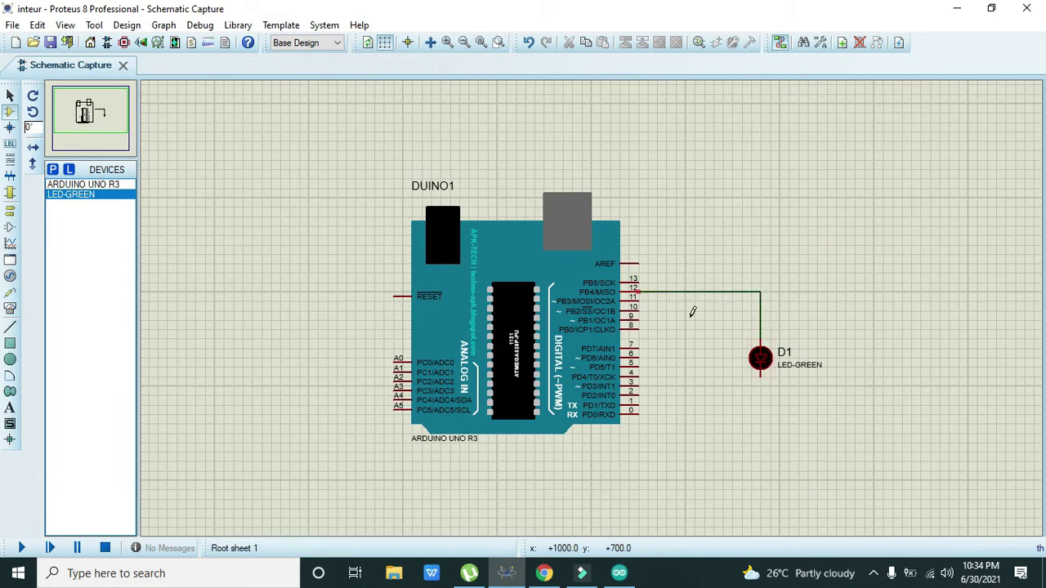
Place a GROUND terminal directly below LED D1.
{"action": "left_click", "coordinate": [10, 210]}
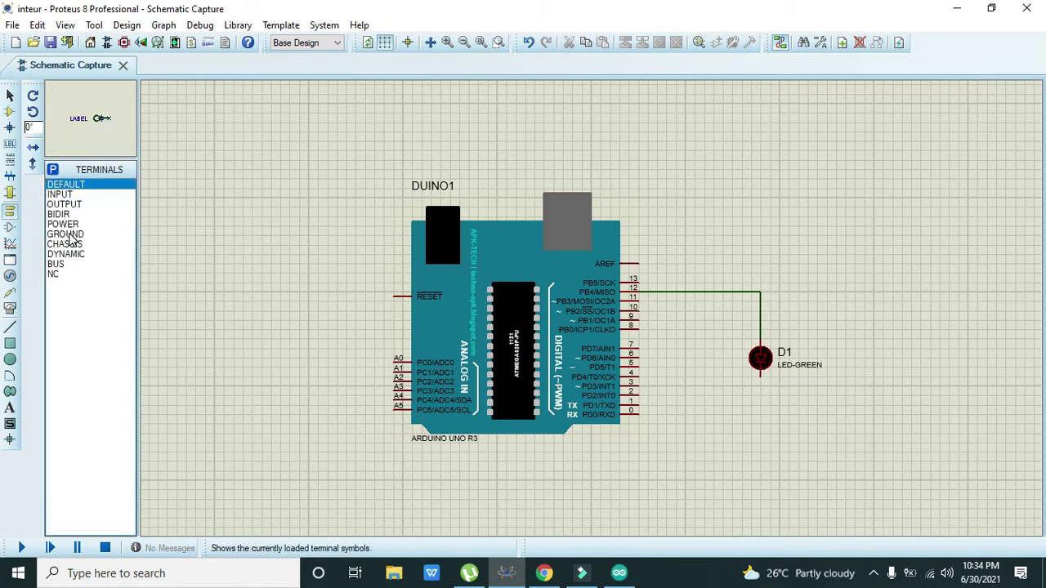
{"action": "left_click", "coordinate": [65, 234]}
{"action": "left_click", "coordinate": [760, 389]}
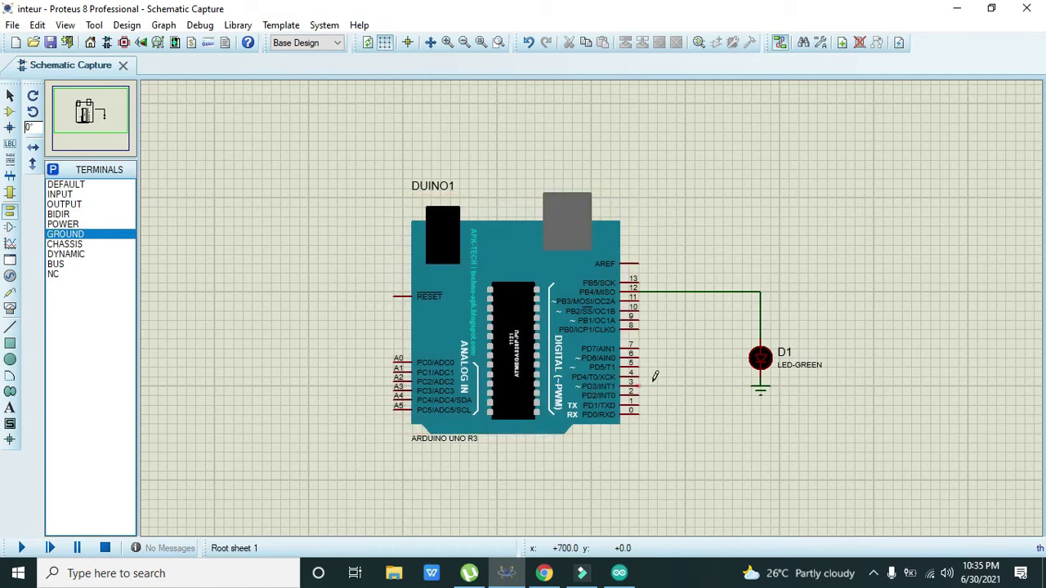
Add a LOGICTOGGLE source below the Arduino and wire it to pin 3 (PD3/INT1).
{"action": "left_click", "coordinate": [9, 111]}
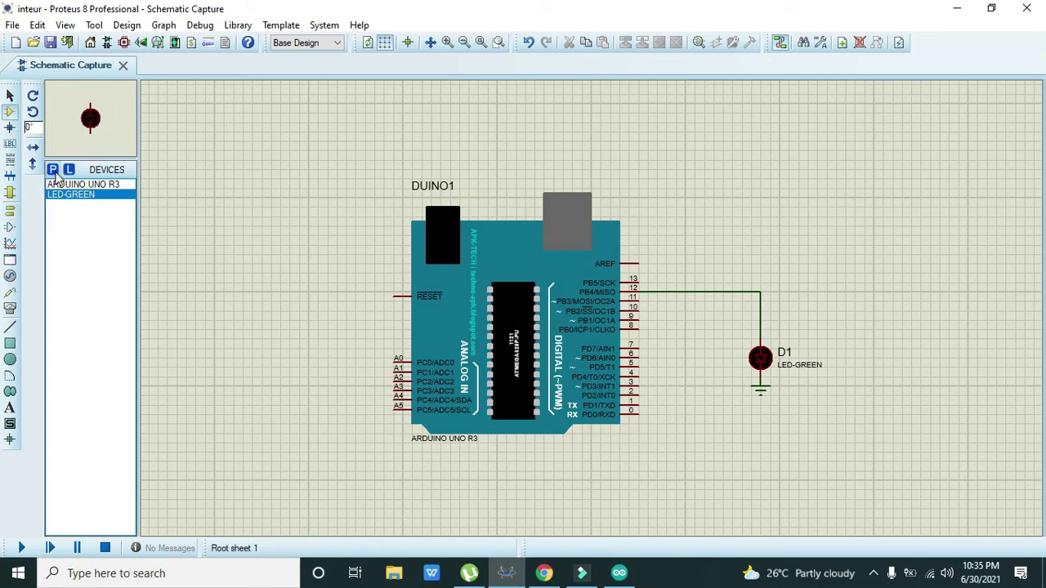
{"action": "left_click", "coordinate": [54, 170]}
{"action": "type", "text": "l"}
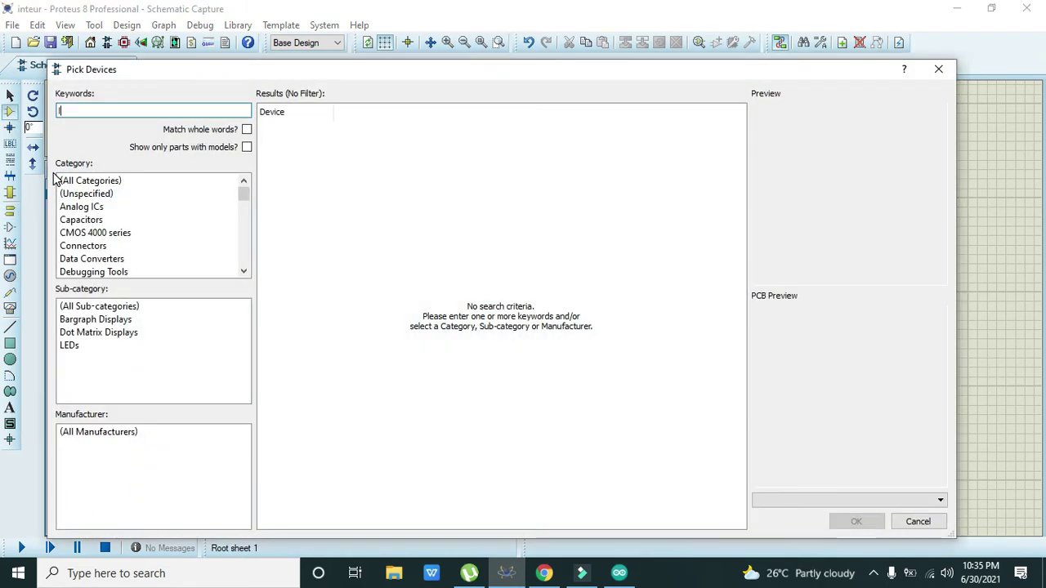
{"action": "type", "text": "ogic"}
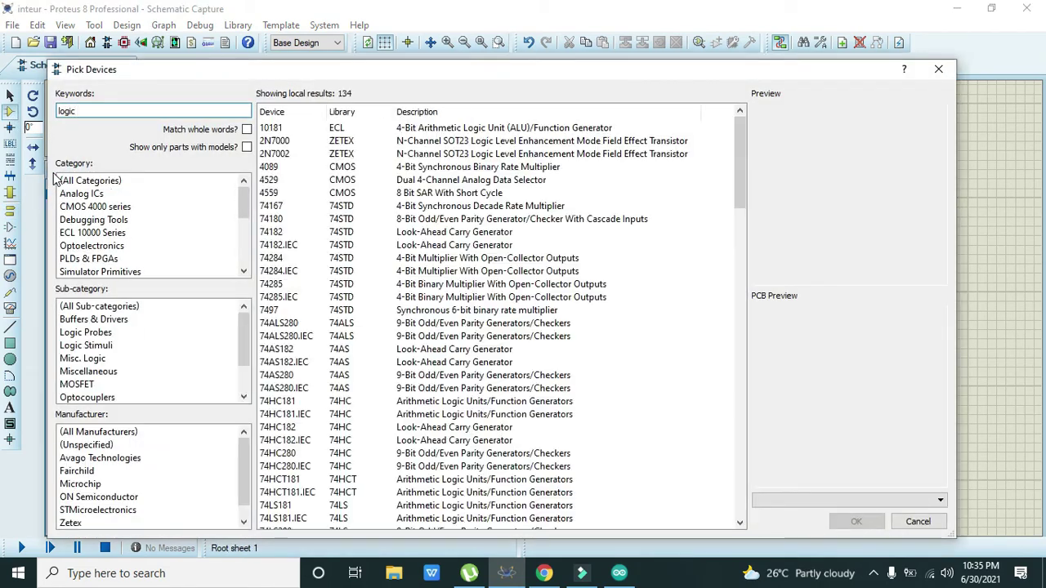
{"action": "type", "text": " state"}
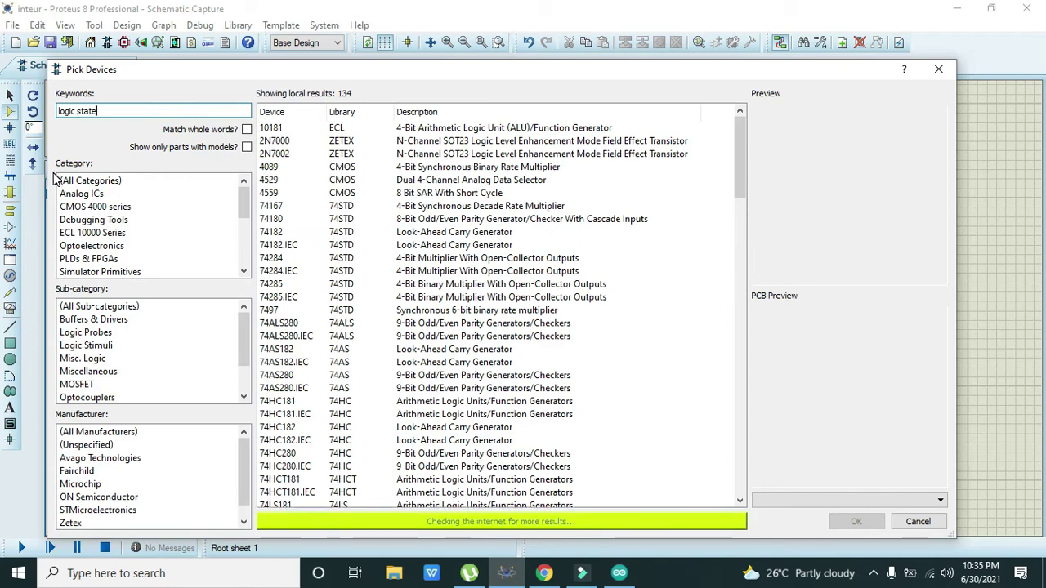
{"action": "left_click", "coordinate": [398, 167]}
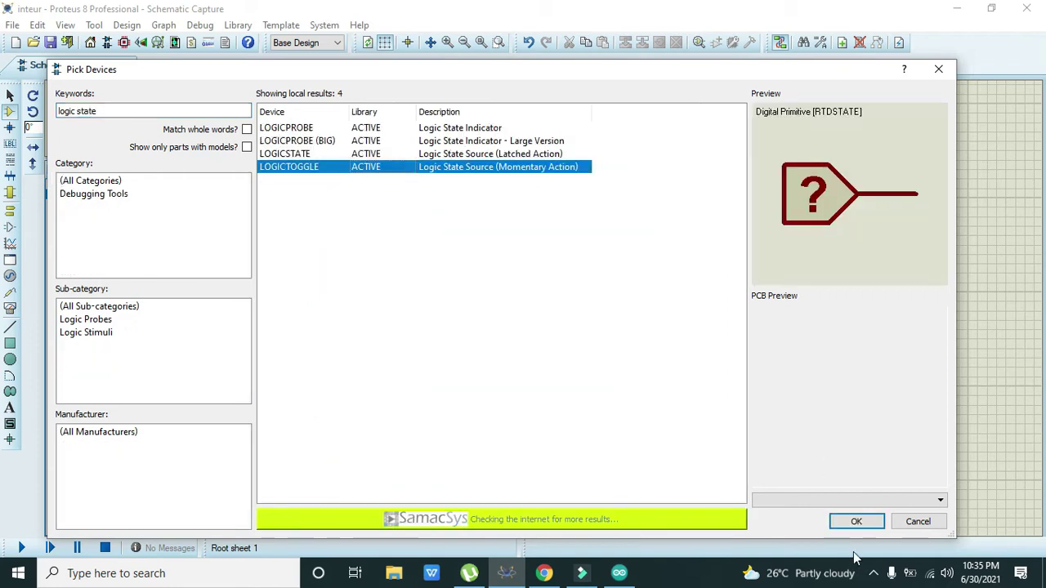
{"action": "left_click", "coordinate": [854, 521]}
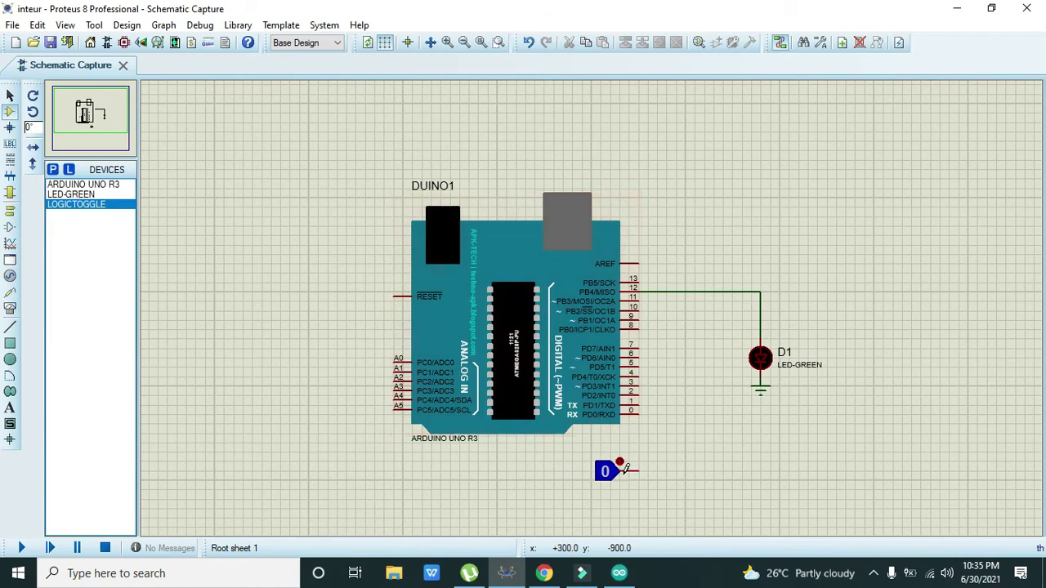
{"action": "left_click", "coordinate": [639, 470]}
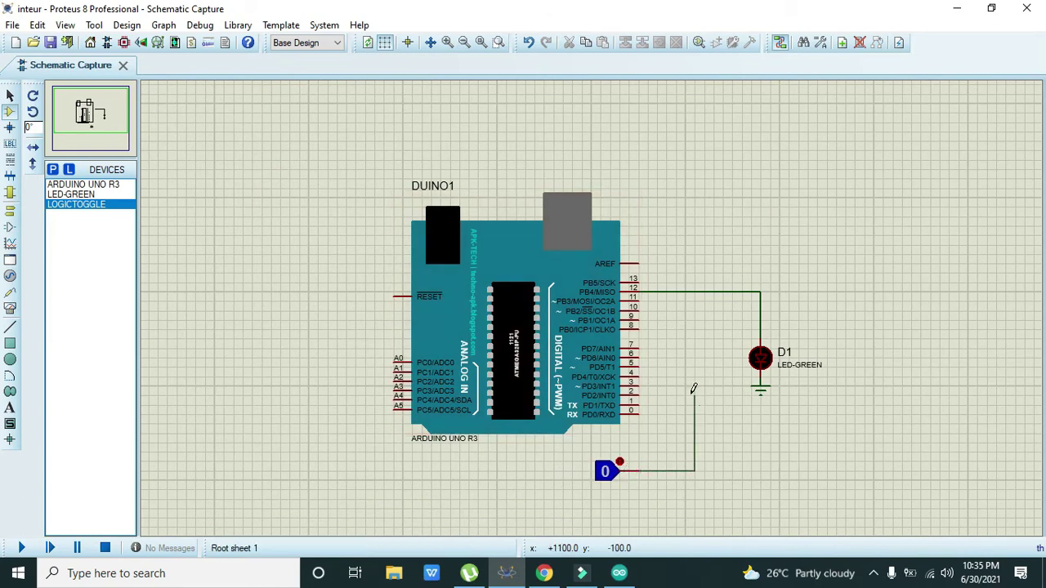
{"action": "left_click", "coordinate": [639, 384]}
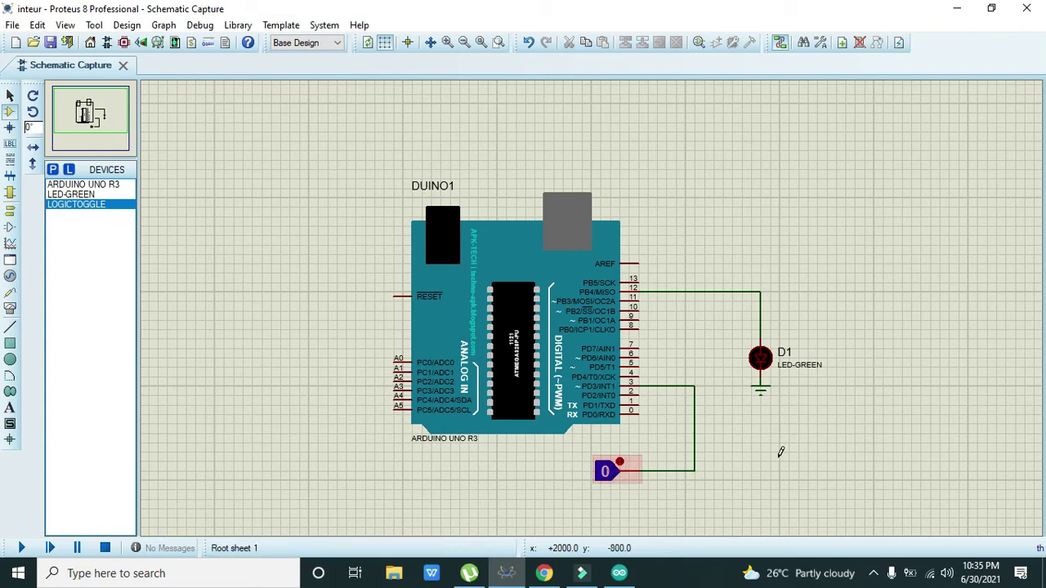
In Arduino IDE, highlight the declarations: LED pin 12, interrupt pin 3, led_state LOW.
{"action": "left_click", "coordinate": [620, 573]}
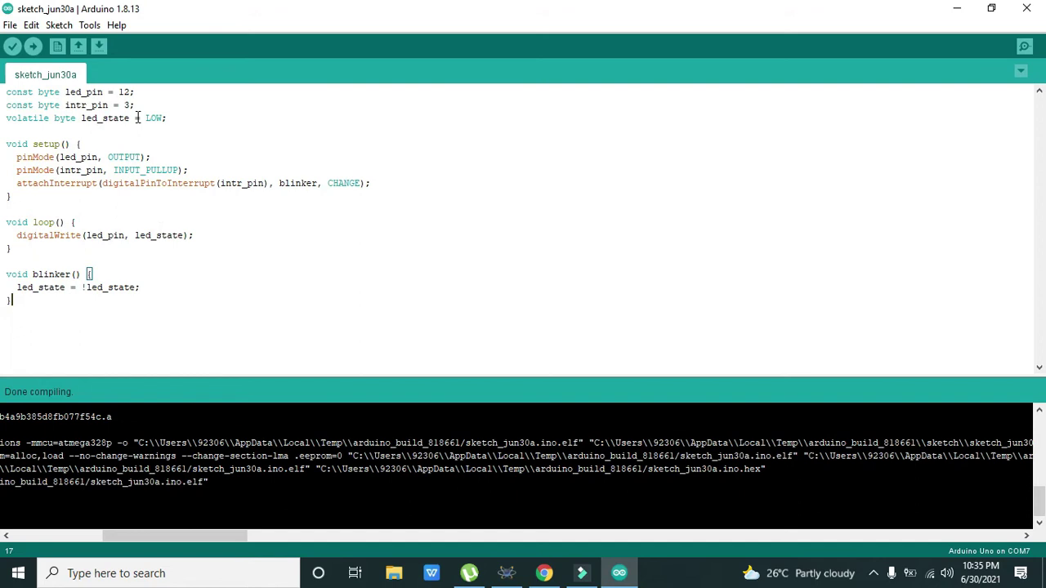
{"action": "left_click_drag", "start_coordinate": [138, 91], "coordinate": [119, 91]}
{"action": "mouse_move", "coordinate": [124, 104]}
{"action": "left_mouse_down"}
{"action": "mouse_move", "coordinate": [136, 105]}
{"action": "mouse_move", "coordinate": [125, 105]}
{"action": "left_mouse_up"}
{"action": "left_click_drag", "start_coordinate": [81, 118], "coordinate": [127, 118]}
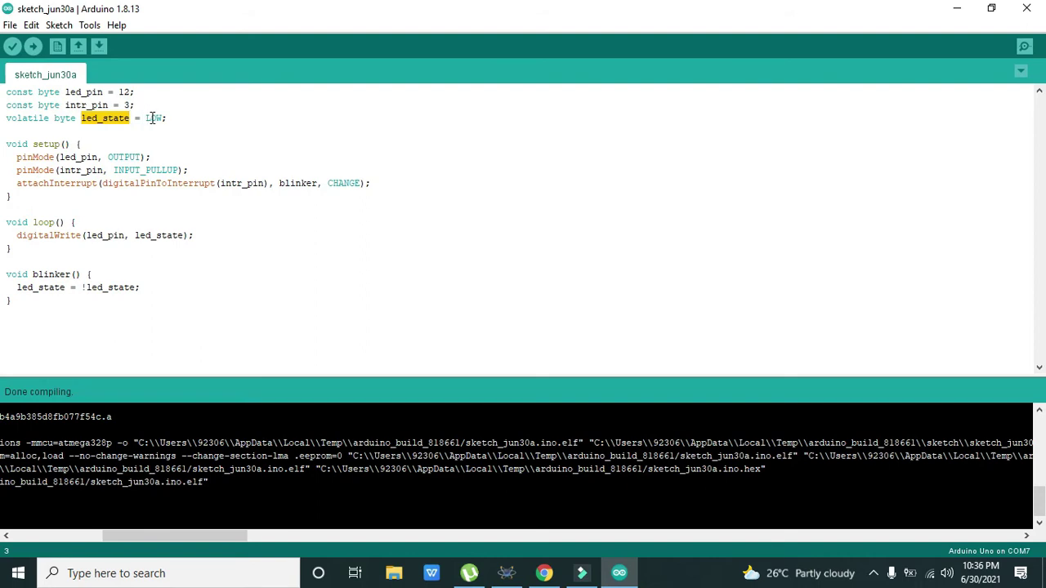
{"action": "double_click", "coordinate": [154, 118]}
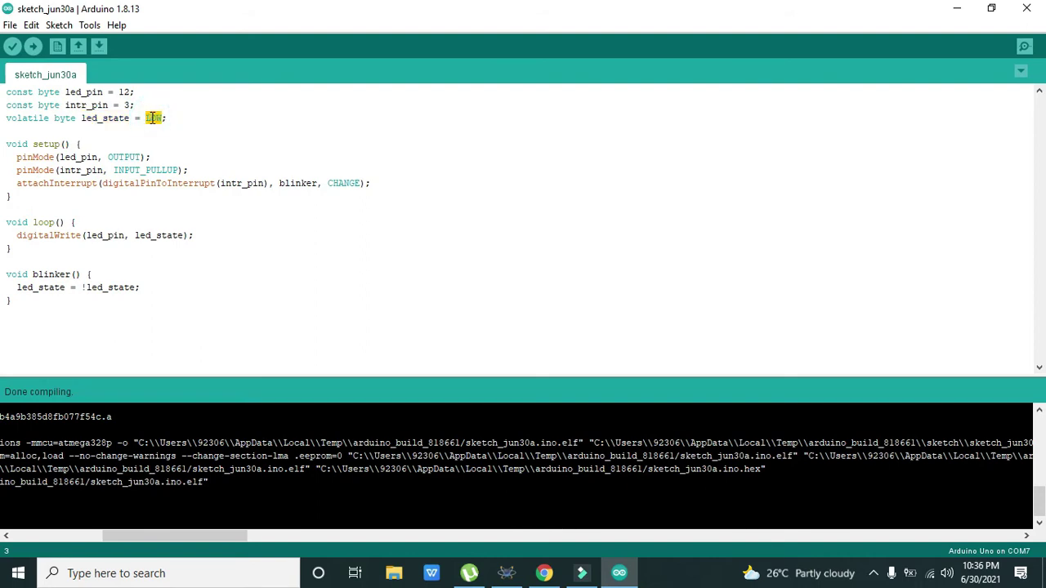
{"action": "left_click_drag", "start_coordinate": [168, 118], "coordinate": [4, 102]}
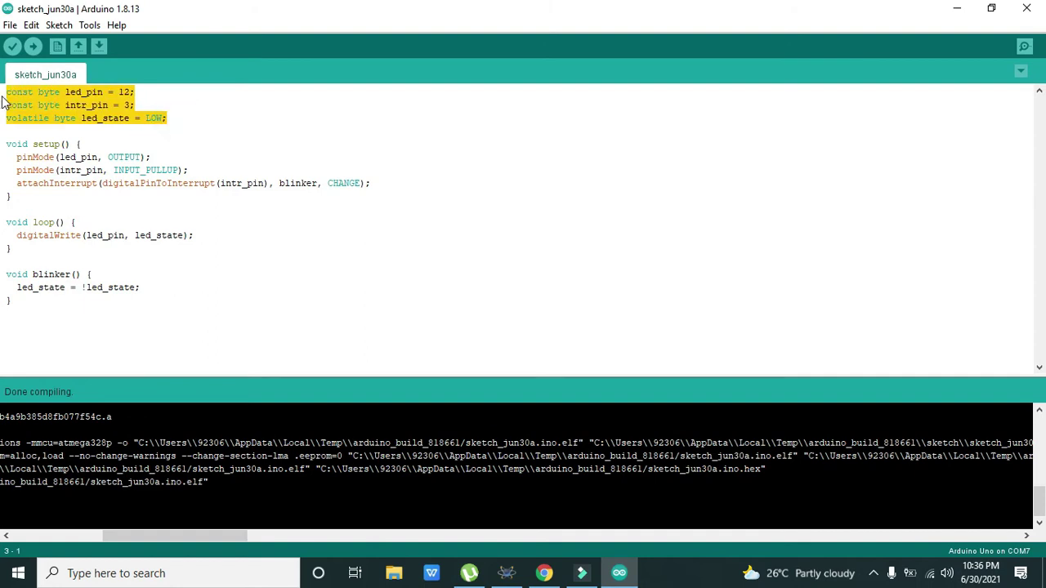
{"action": "left_click", "coordinate": [112, 130]}
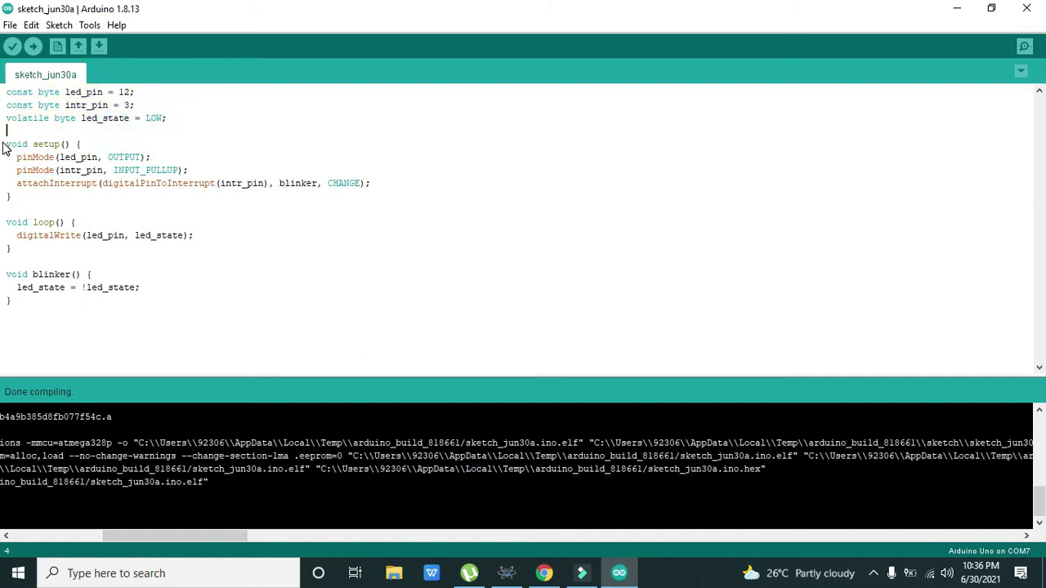
Highlight setup(): LED pin OUTPUT, interrupt pin INPUT_PULLUP, and the attachInterrupt line.
{"action": "left_click_drag", "start_coordinate": [7, 144], "coordinate": [23, 194]}
{"action": "left_click", "coordinate": [24, 196]}
{"action": "double_click", "coordinate": [122, 158]}
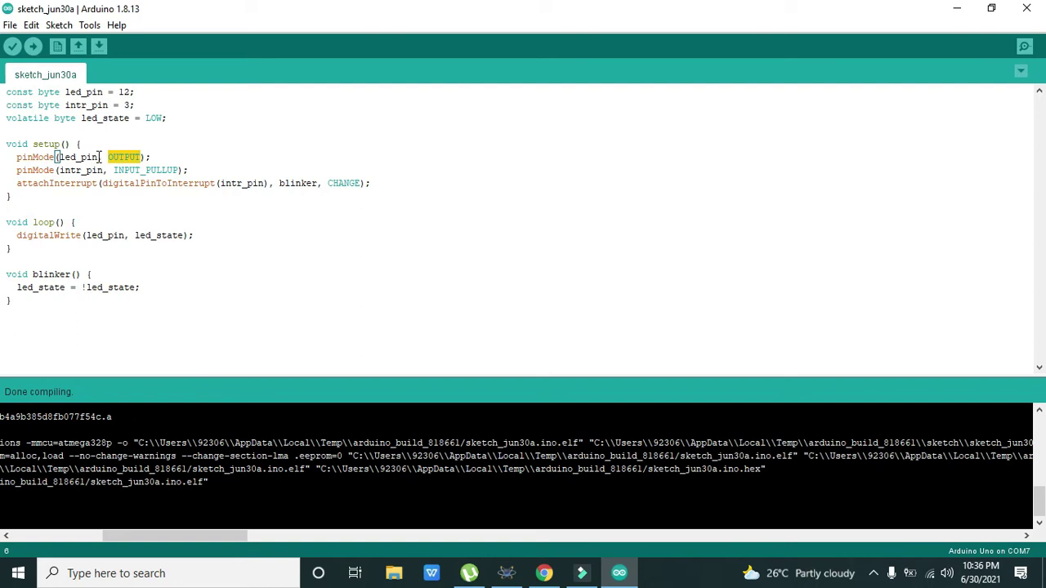
{"action": "left_click", "coordinate": [81, 170]}
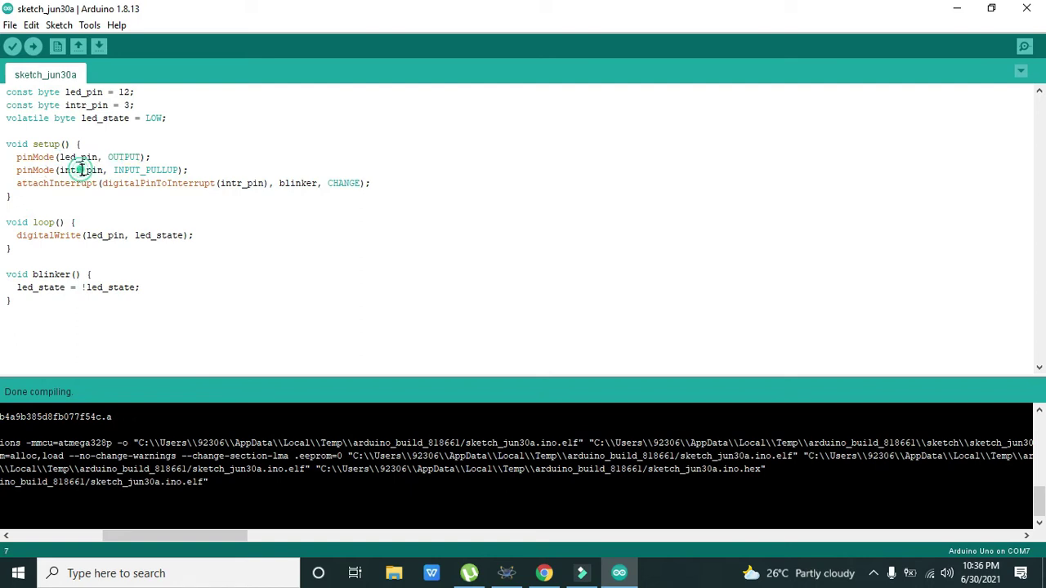
{"action": "double_click", "coordinate": [81, 170]}
{"action": "double_click", "coordinate": [130, 170]}
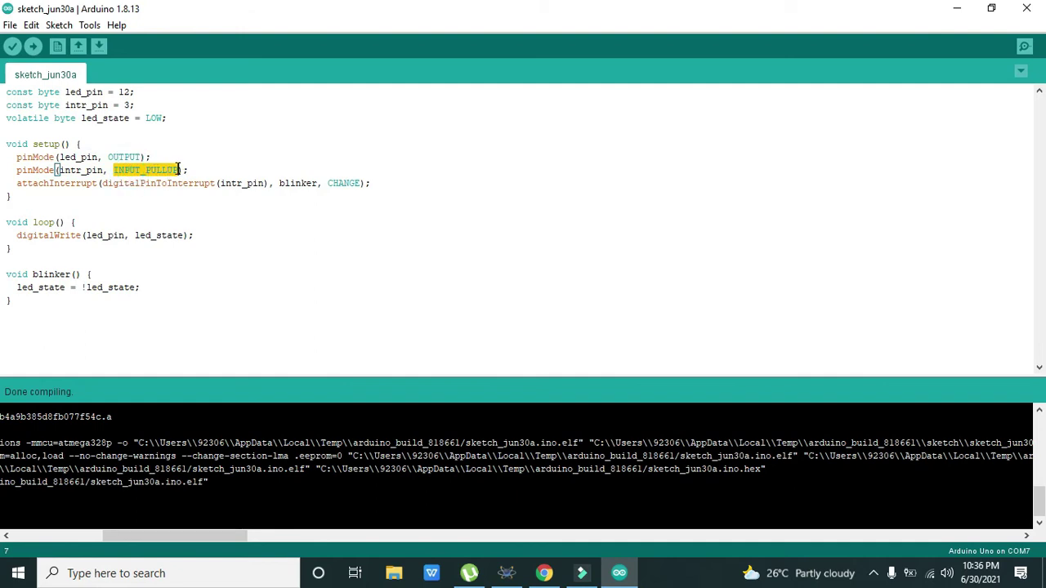
{"action": "left_click_drag", "start_coordinate": [179, 169], "coordinate": [108, 170]}
{"action": "left_click_drag", "start_coordinate": [18, 183], "coordinate": [394, 182]}
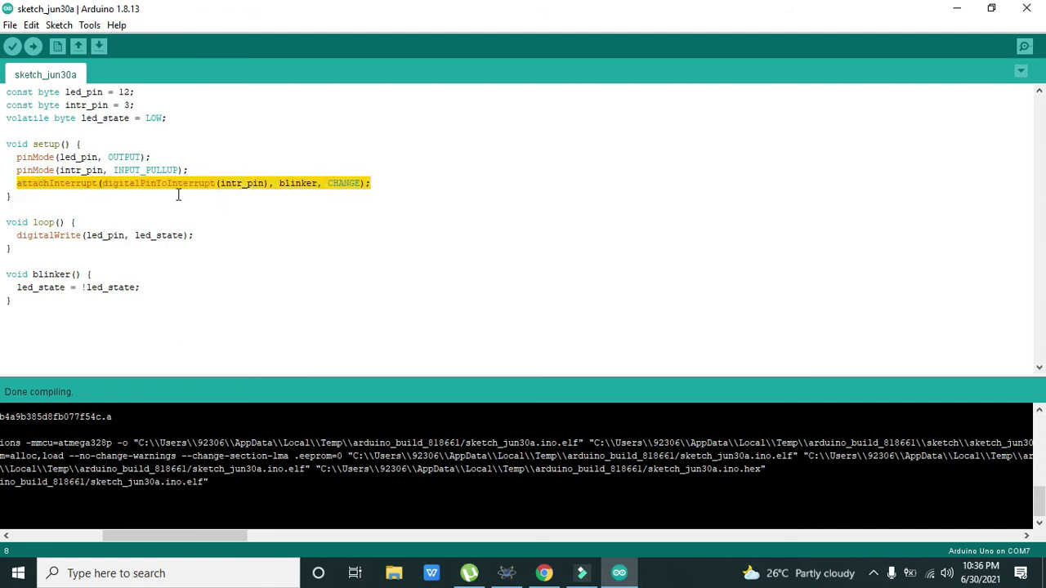
{"action": "double_click", "coordinate": [244, 183]}
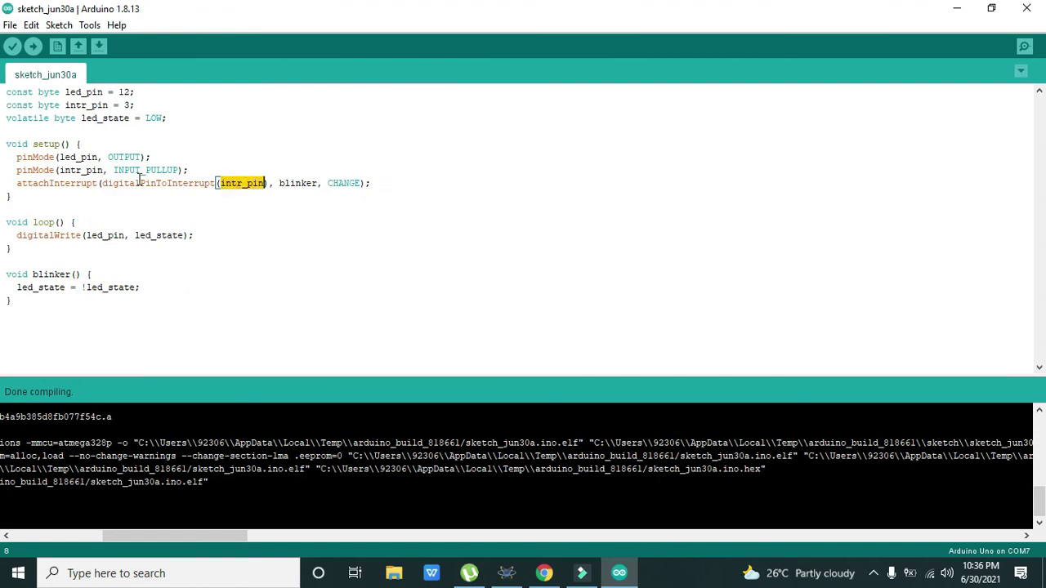
{"action": "left_click", "coordinate": [262, 192]}
{"action": "double_click", "coordinate": [344, 183]}
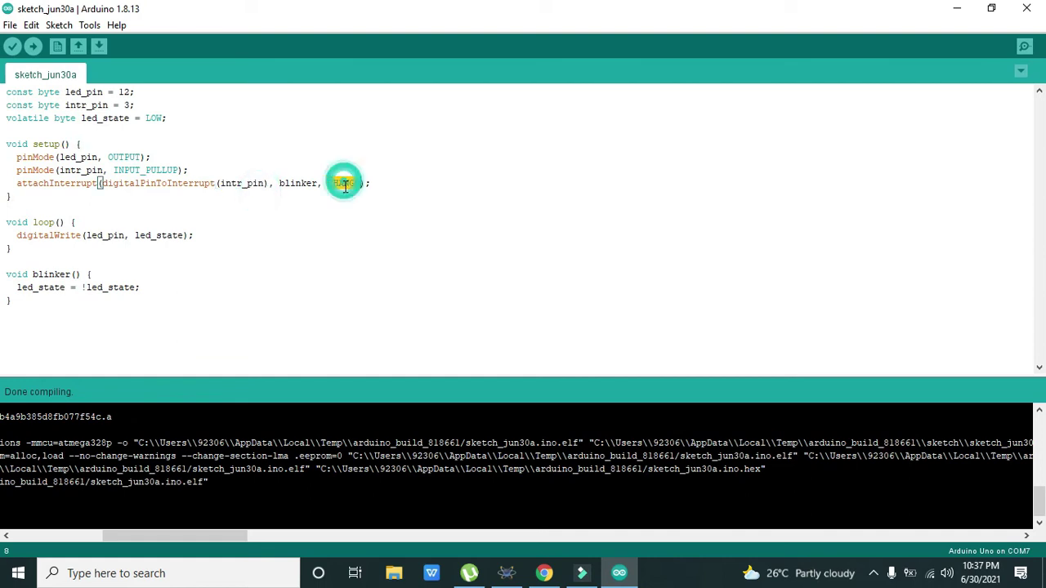
{"action": "double_click", "coordinate": [238, 183]}
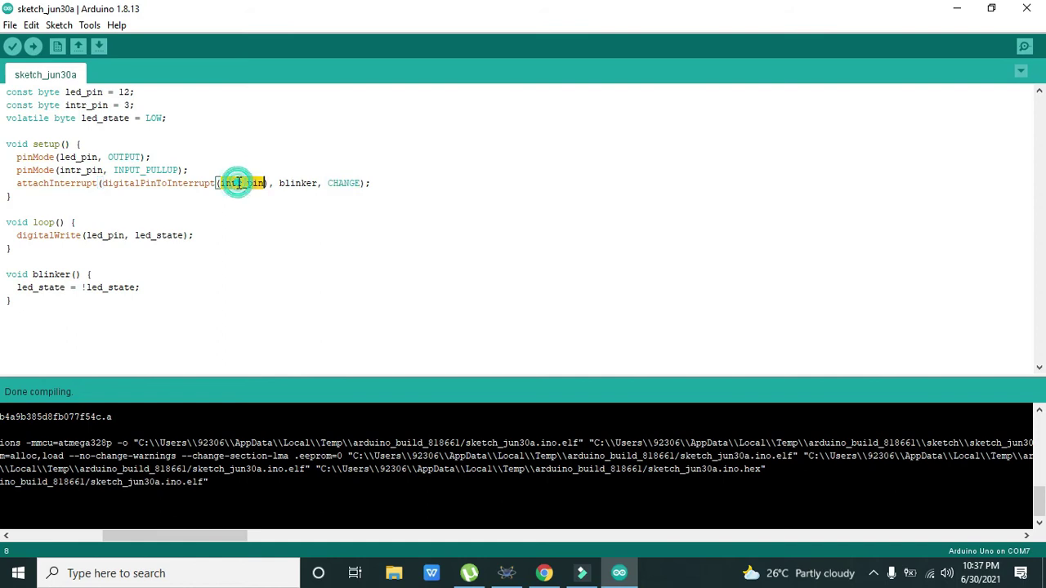
{"action": "double_click", "coordinate": [297, 182]}
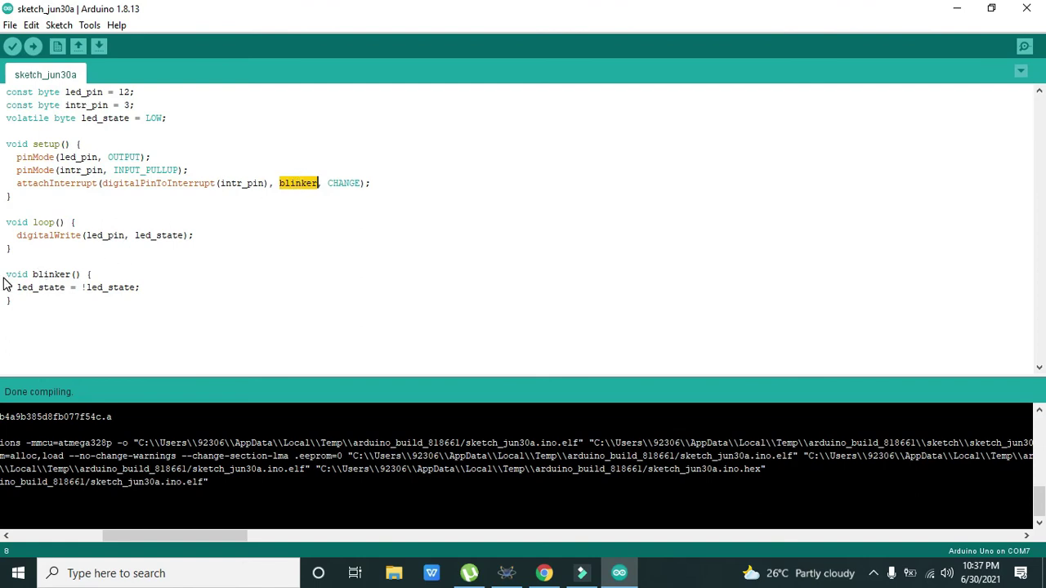
{"action": "left_click_drag", "start_coordinate": [6, 274], "coordinate": [114, 278]}
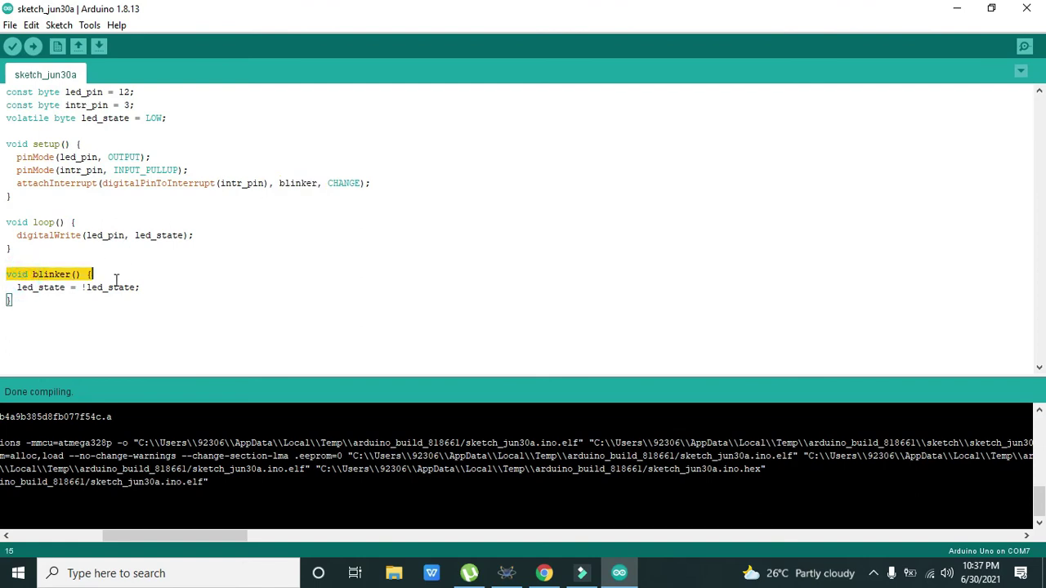
{"action": "double_click", "coordinate": [41, 287]}
{"action": "left_click", "coordinate": [105, 295]}
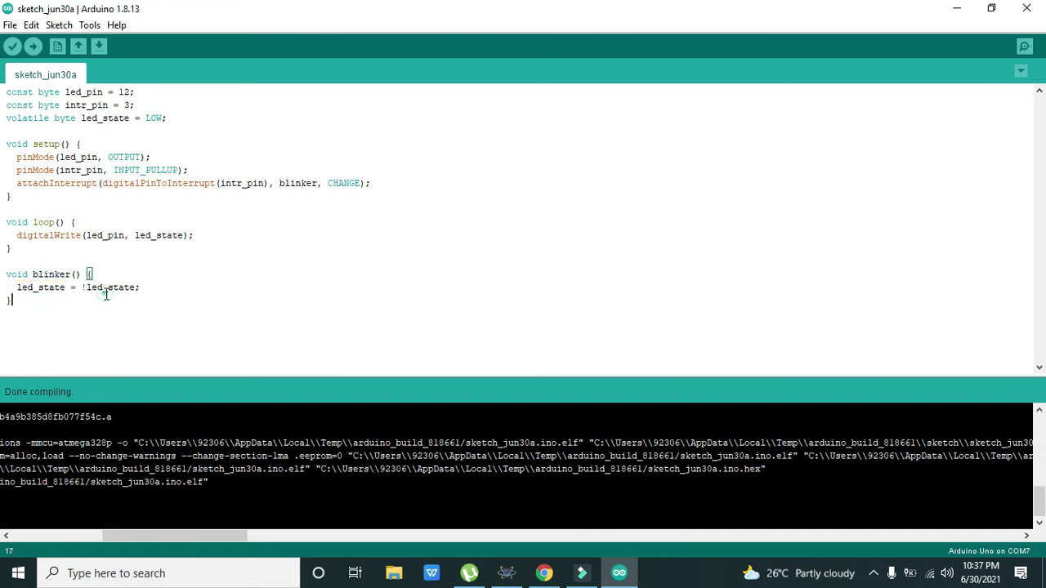
{"action": "double_click", "coordinate": [57, 286]}
{"action": "double_click", "coordinate": [107, 286]}
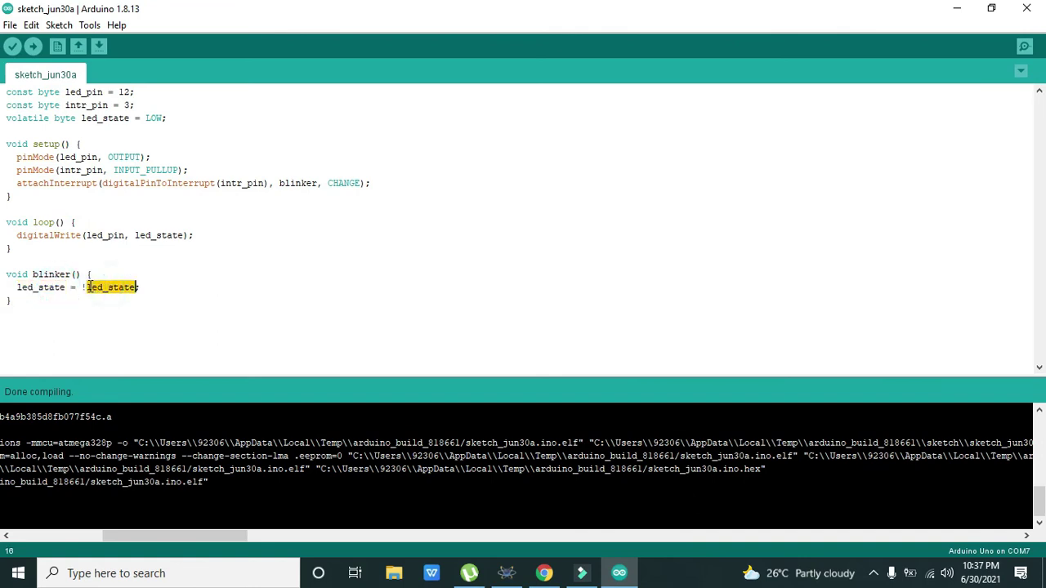
{"action": "double_click", "coordinate": [84, 286]}
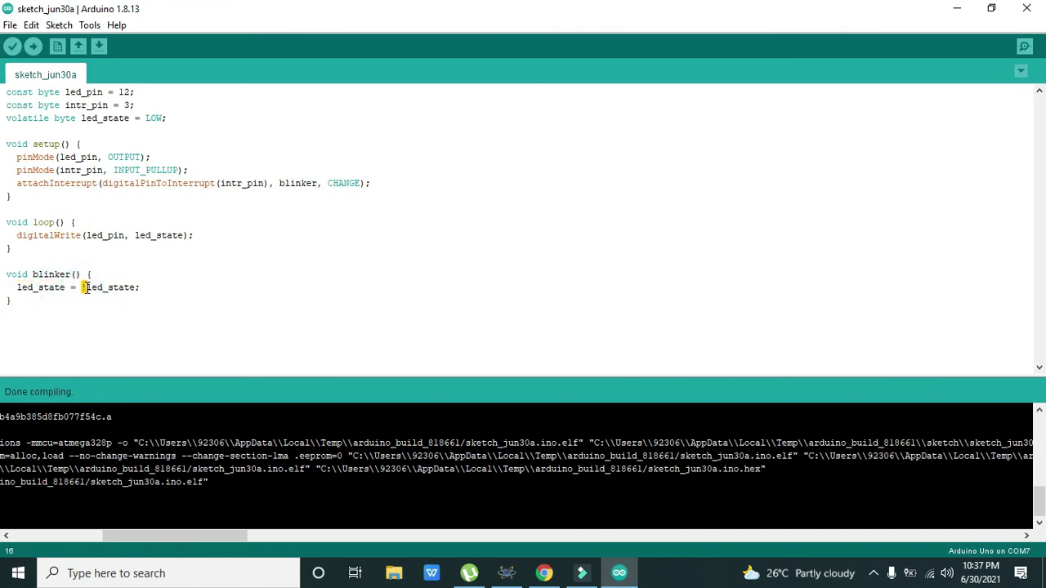
{"action": "left_click", "coordinate": [85, 288]}
{"action": "left_click_drag", "start_coordinate": [18, 287], "coordinate": [142, 288]}
{"action": "left_click", "coordinate": [82, 287]}
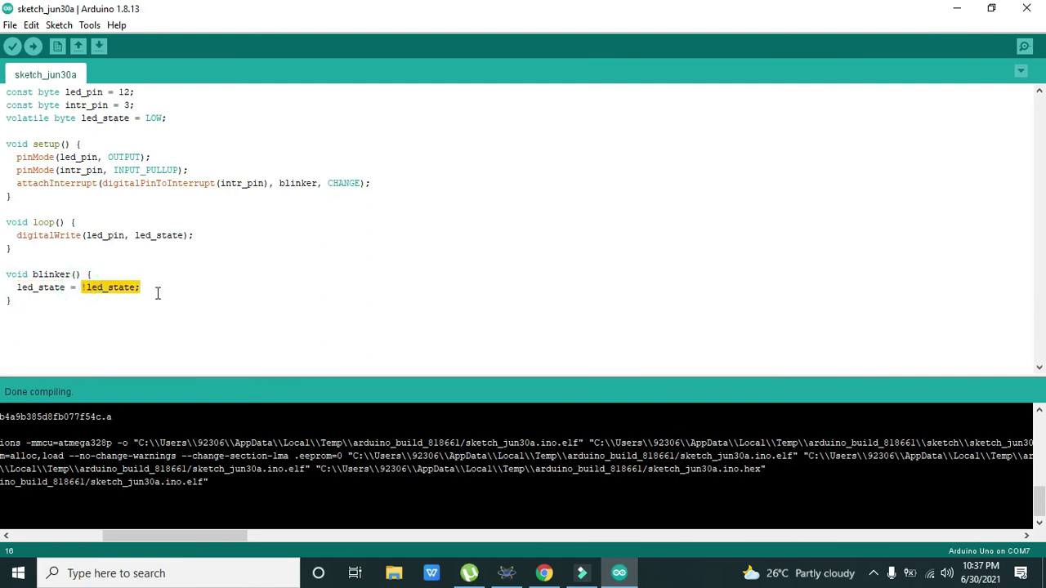
{"action": "left_click_drag", "start_coordinate": [16, 235], "coordinate": [205, 236]}
{"action": "double_click", "coordinate": [105, 235]}
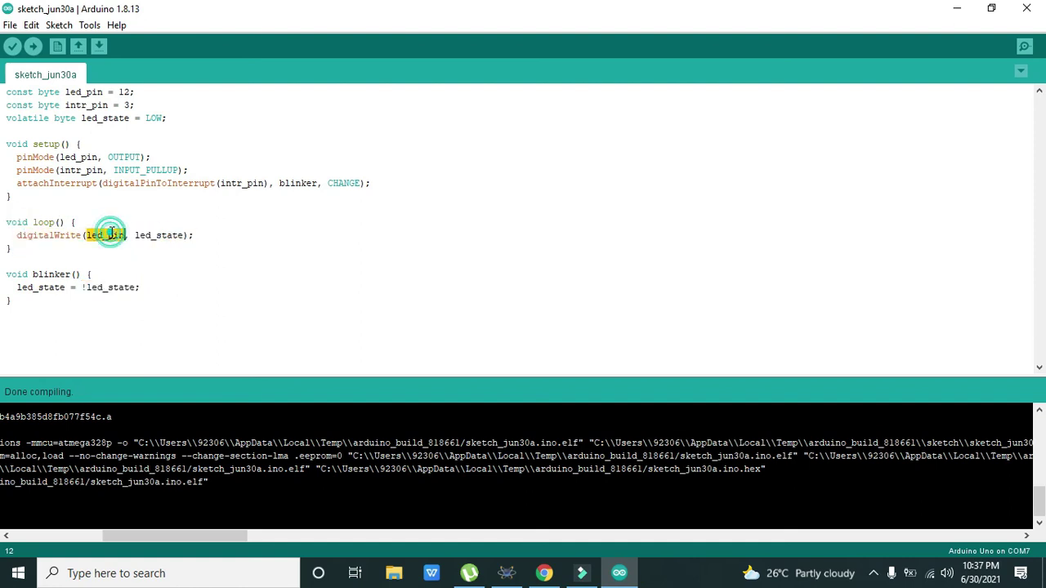
{"action": "double_click", "coordinate": [155, 235]}
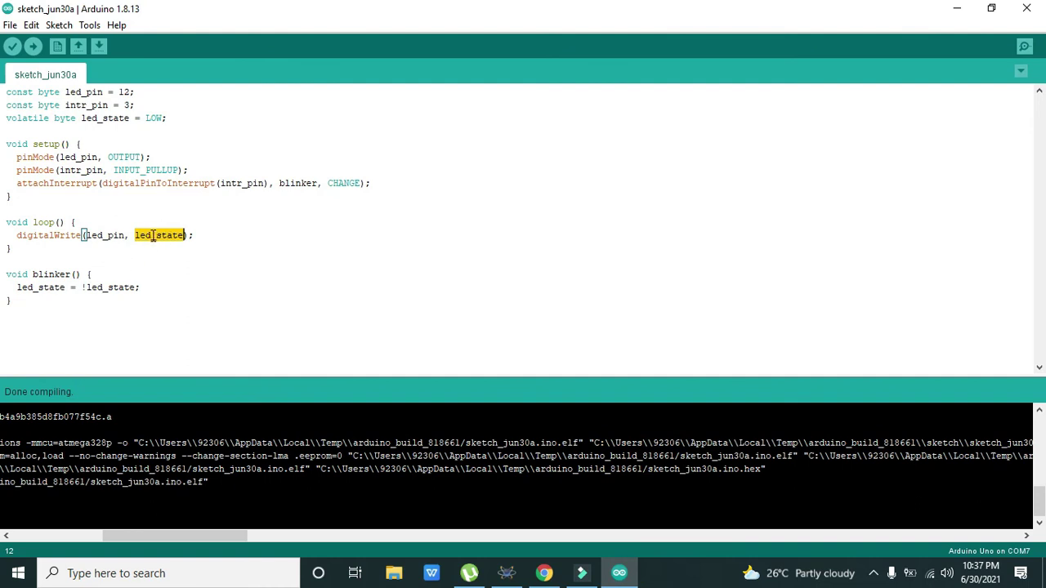
Verify sketch_jun30a and select the sketch_jun30a.ino.hex path in the build output.
{"action": "left_click", "coordinate": [12, 47]}
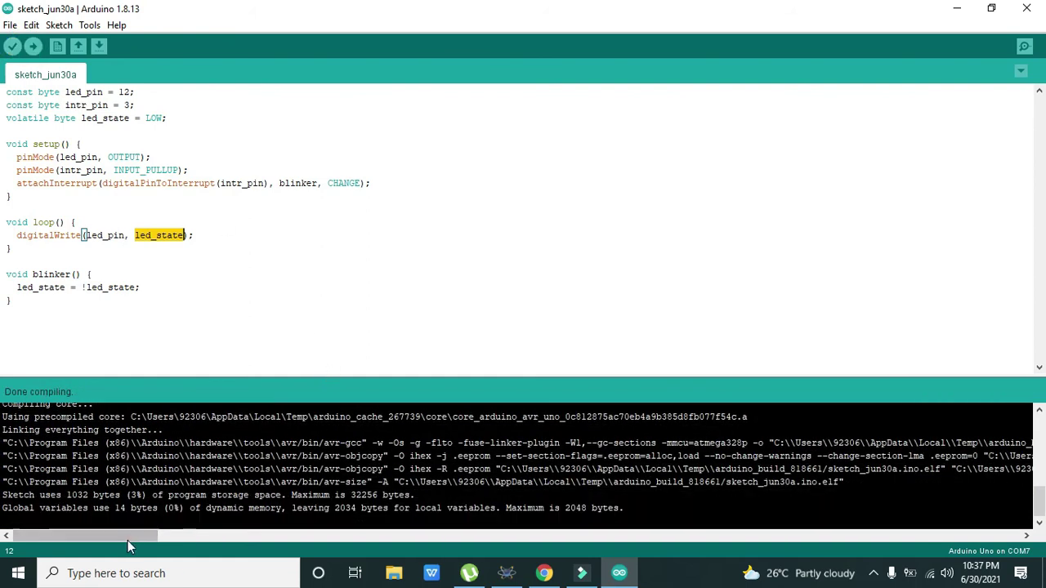
{"action": "left_click_drag", "start_coordinate": [128, 541], "coordinate": [194, 543]}
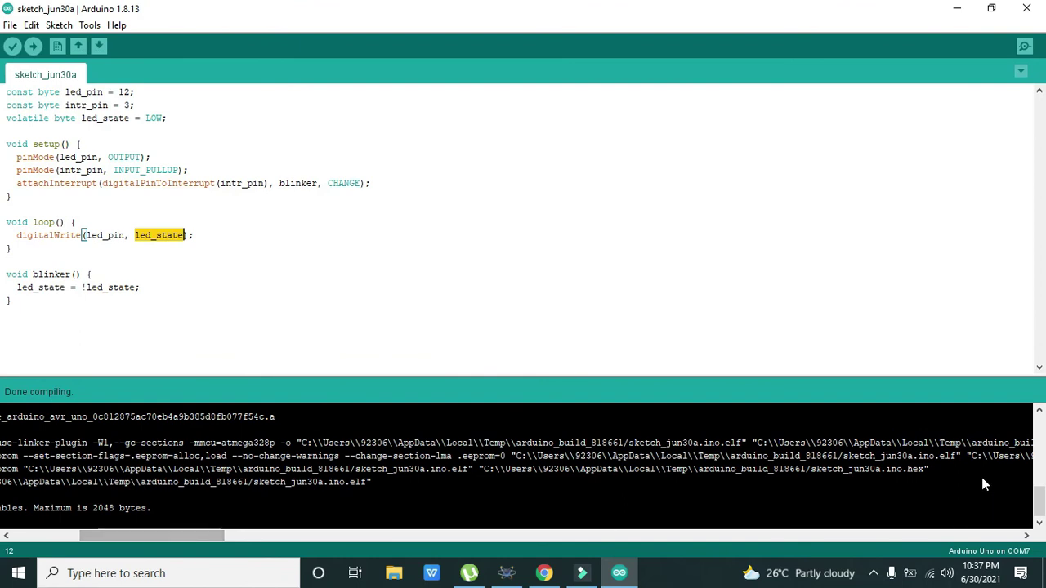
{"action": "left_click_drag", "start_coordinate": [924, 470], "coordinate": [595, 470]}
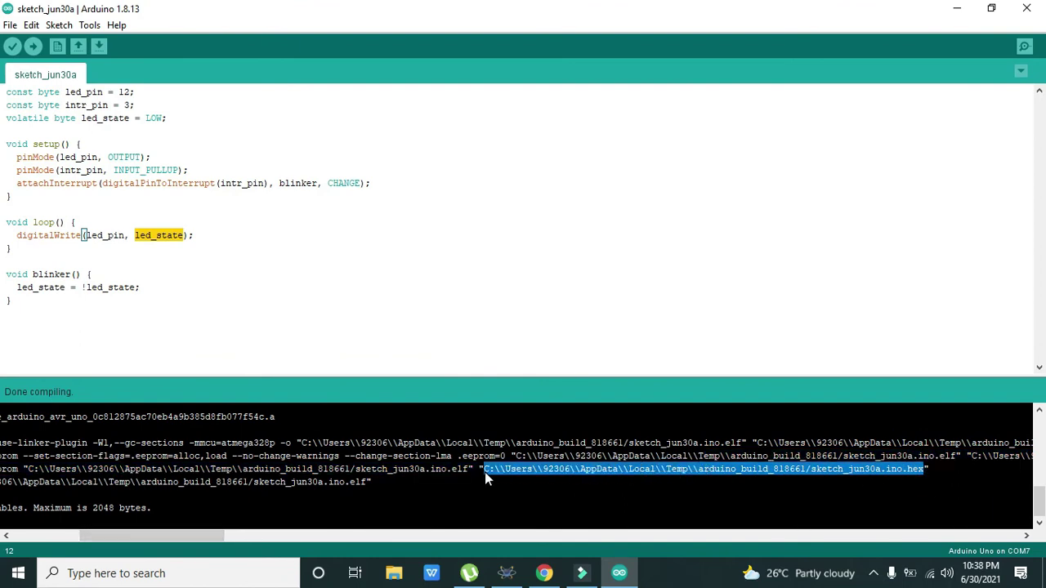
Replace DUINO1's Program File with the pasted sketch_jun30a.ino.hex path.
{"action": "left_click", "coordinate": [510, 572]}
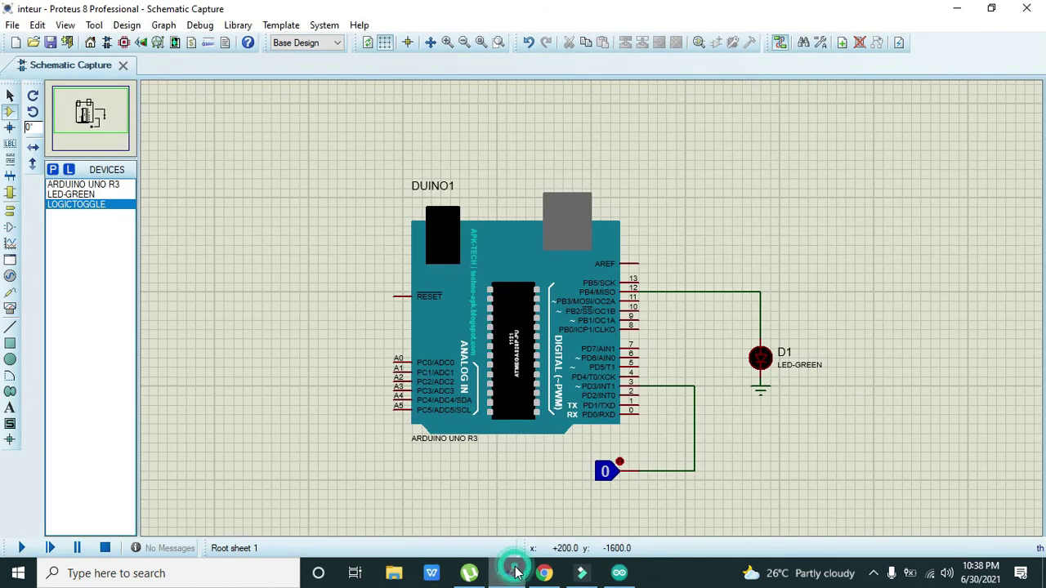
{"action": "double_click", "coordinate": [492, 397]}
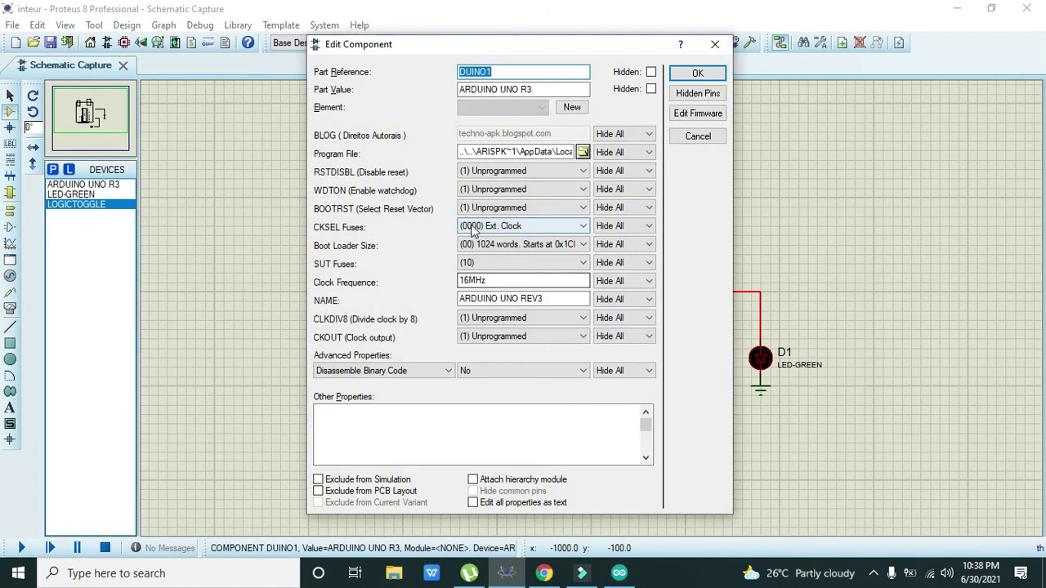
{"action": "double_click", "coordinate": [477, 152]}
{"action": "key", "text": "BackSpace"}
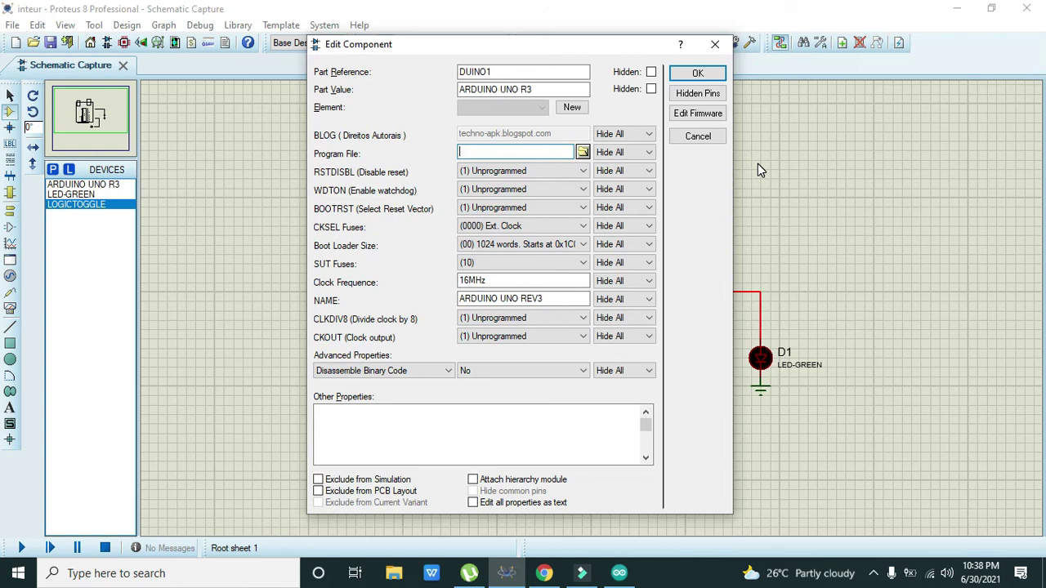
{"action": "key", "text": "ctrl+v"}
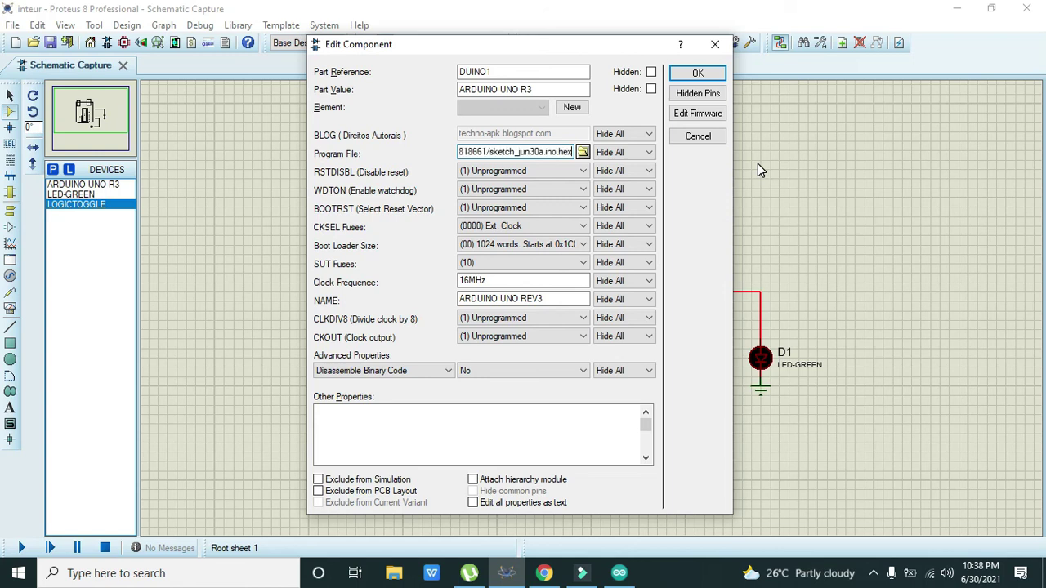
{"action": "left_click", "coordinate": [696, 73]}
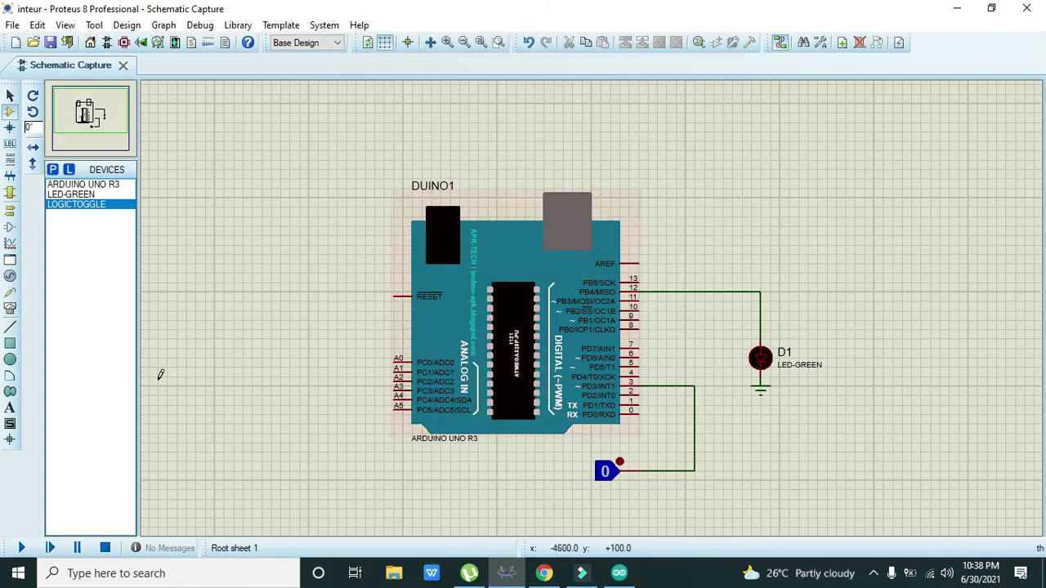
Run the simulation and flip LOGICTOGGLE between 1 and 0 repeatedly, ending at 0.
{"action": "left_click", "coordinate": [21, 548]}
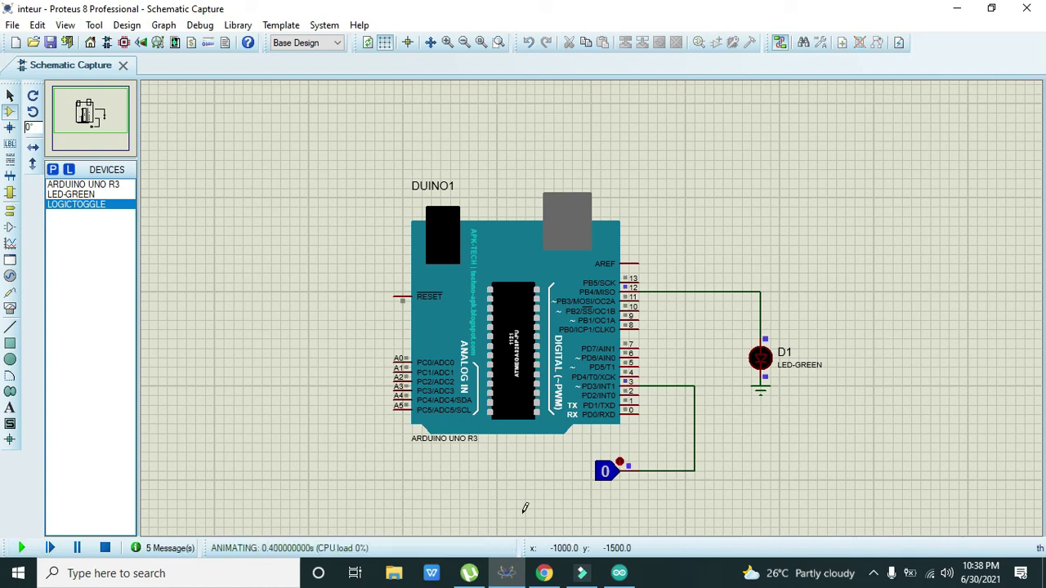
{"action": "left_click", "coordinate": [625, 456]}
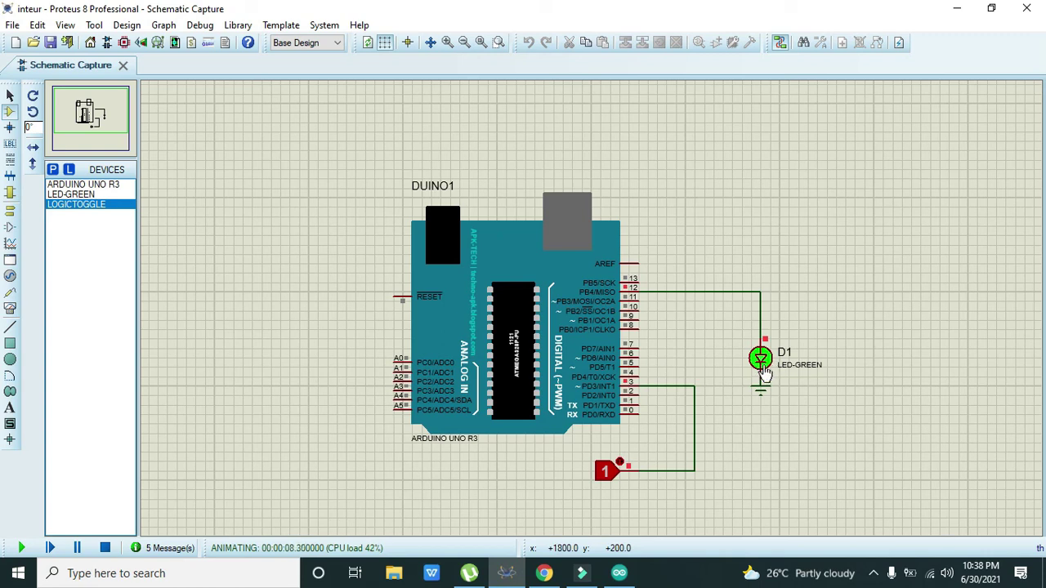
{"action": "left_click", "coordinate": [620, 460]}
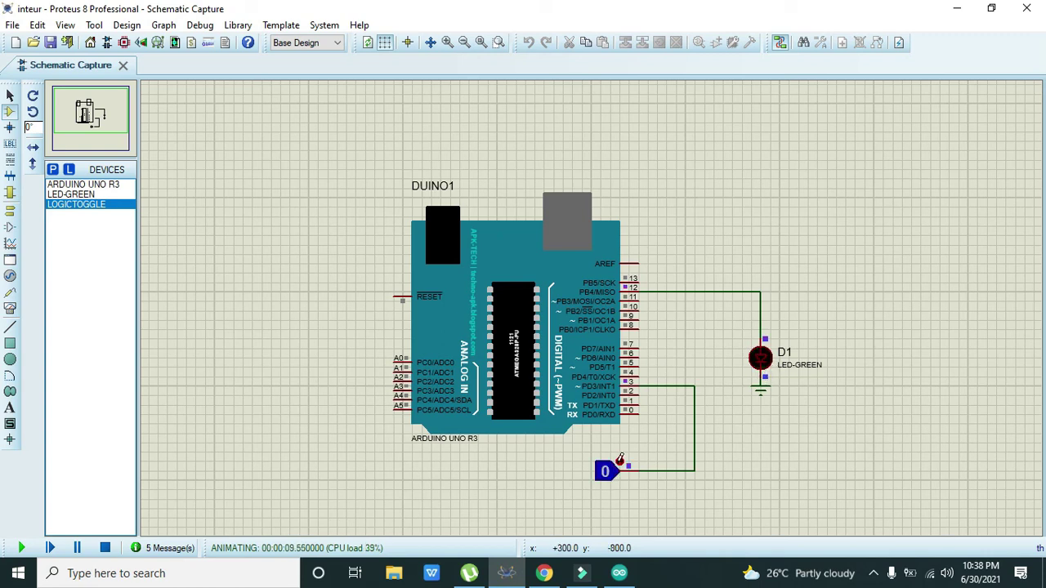
{"action": "left_click", "coordinate": [620, 460]}
{"action": "left_click", "coordinate": [621, 460]}
{"action": "left_click", "coordinate": [620, 460]}
{"action": "left_click", "coordinate": [621, 460]}
{"action": "left_click", "coordinate": [621, 460]}
{"action": "left_click", "coordinate": [620, 460]}
{"action": "left_click", "coordinate": [621, 460]}
{"action": "left_click", "coordinate": [621, 460]}
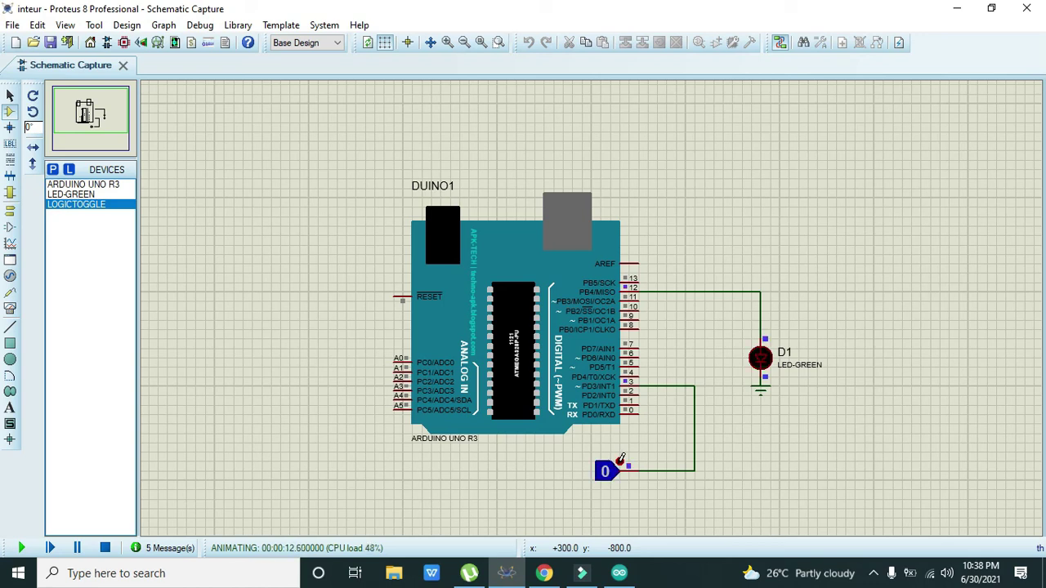